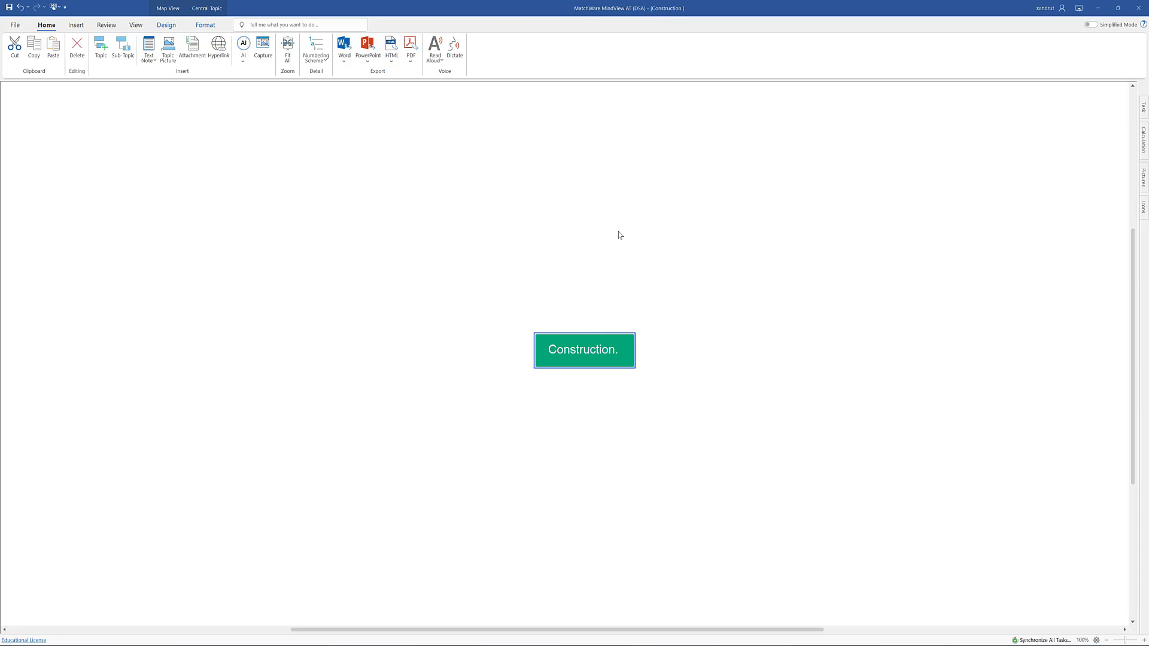
# Add a floating topic named "Health and Safety" in the empty area above and to the right of Construction.
pyautogui.doubleClick(694, 274)
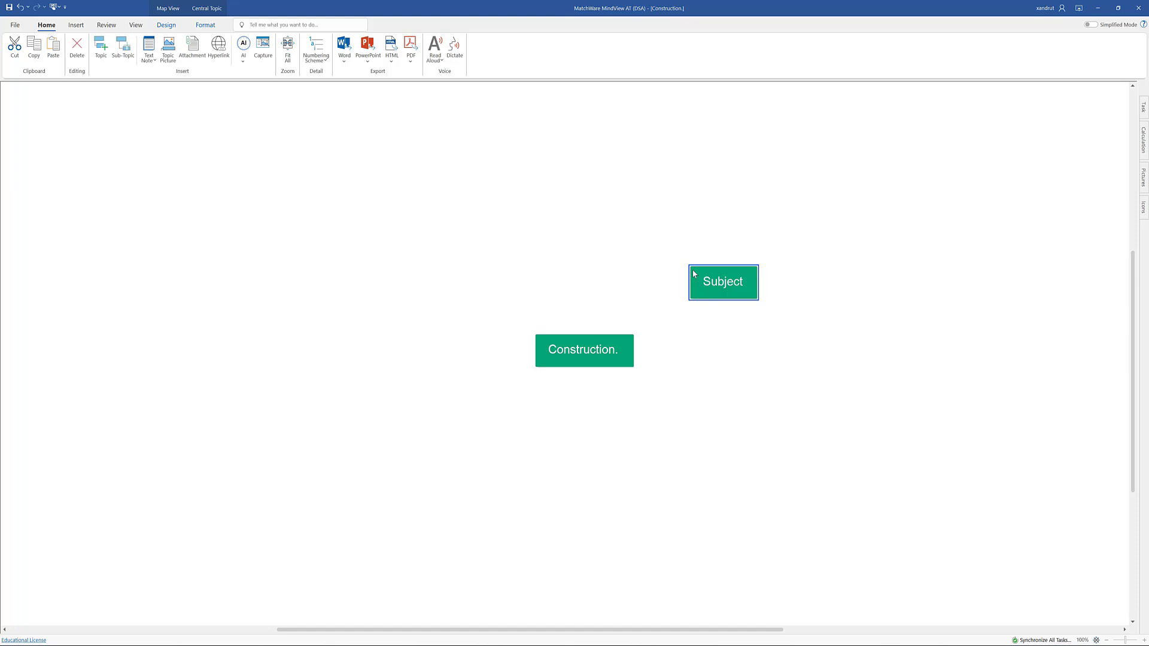
pyautogui.write('Healt')
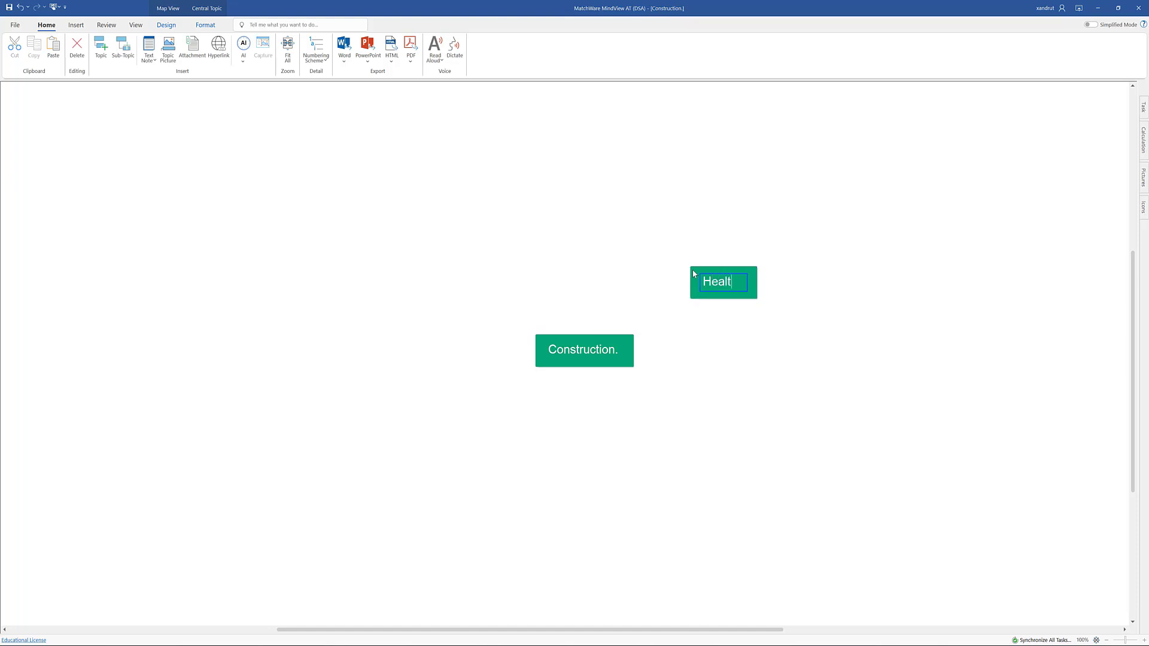
pyautogui.write('h and Sa')
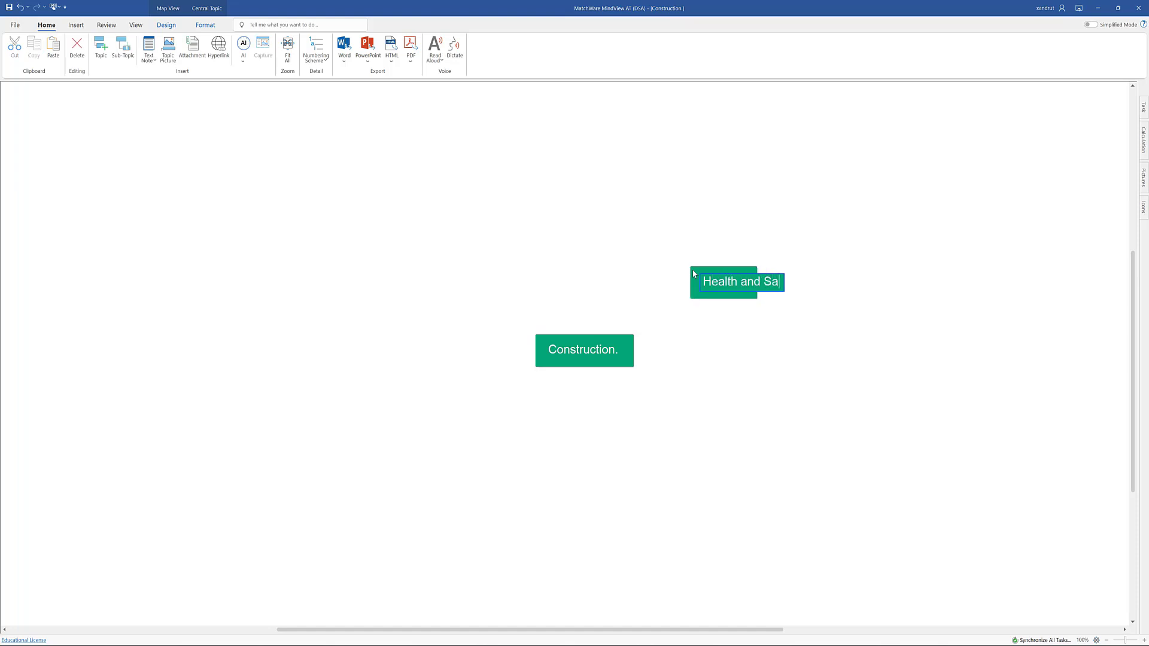
pyautogui.write('fety')
# Add a second floating topic above and to the left of Construction with the text "Building suipplies".
pyautogui.click(329, 261)
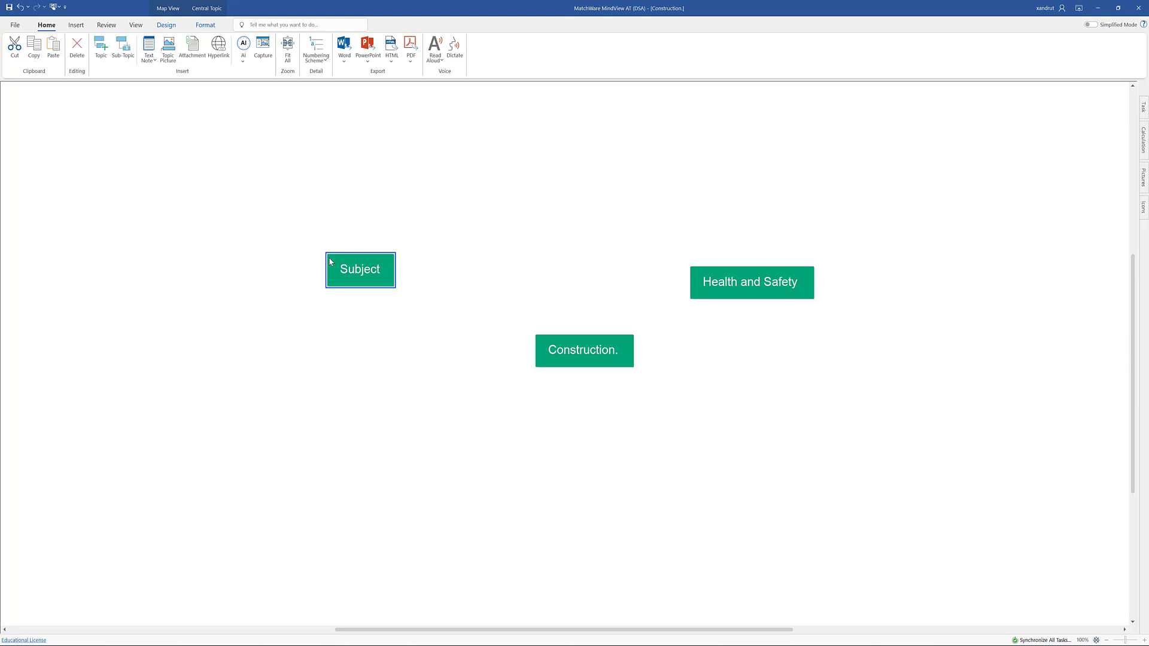
pyautogui.write('Bui')
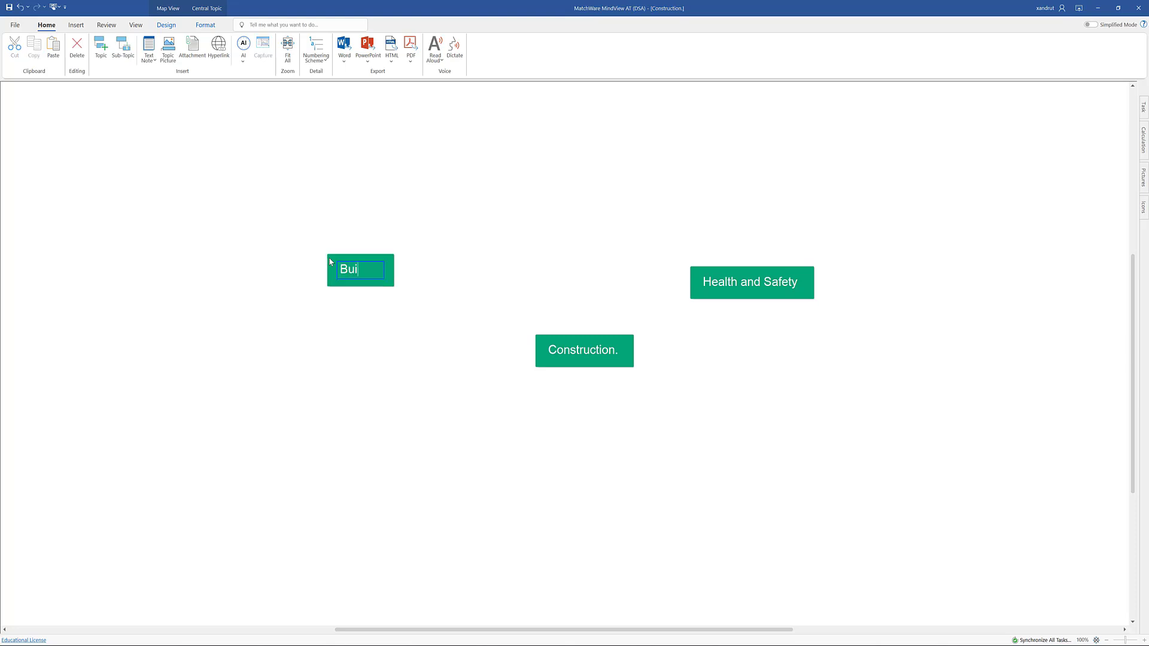
pyautogui.write('lding suipplies')
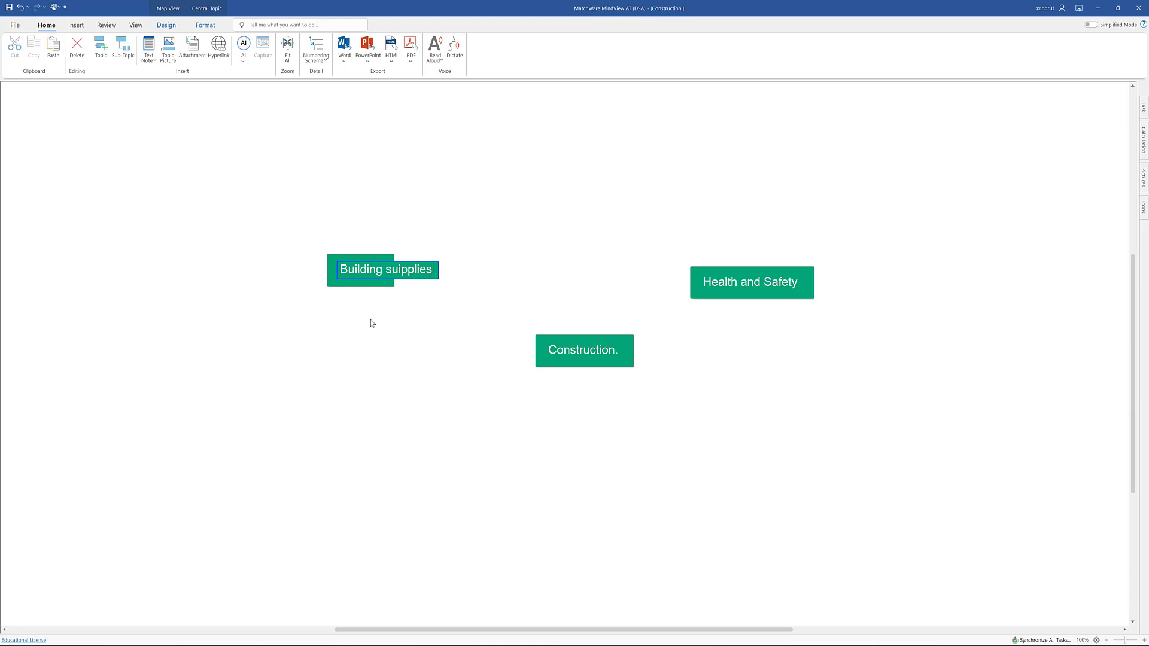
pyautogui.click(405, 333)
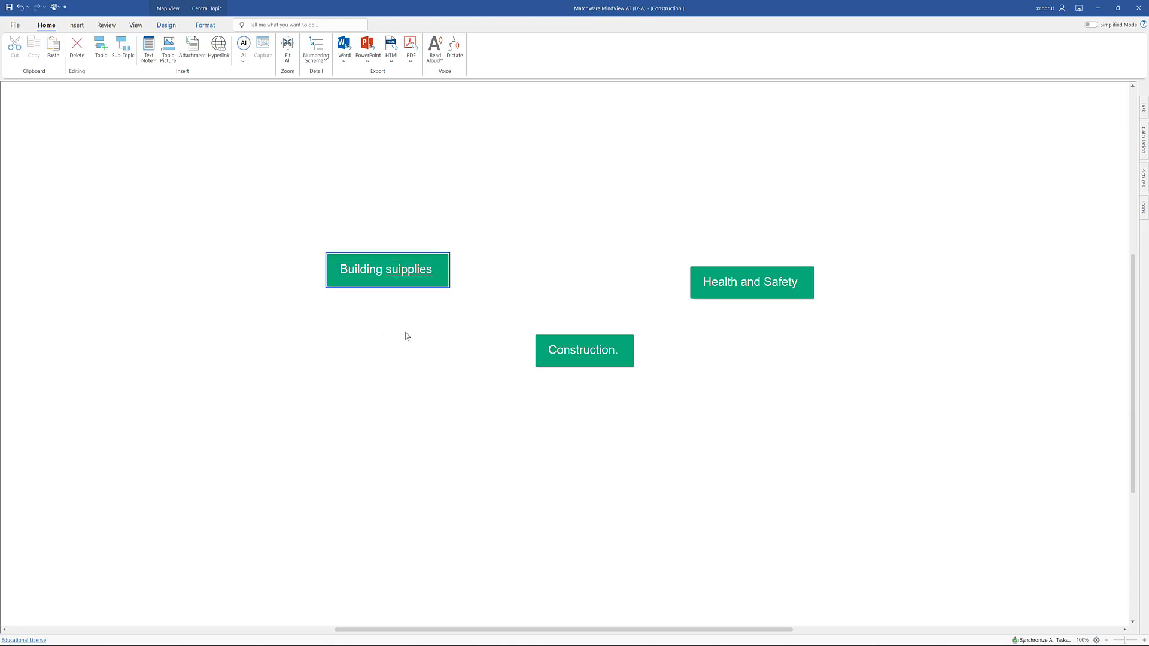
# Correct the misspelled word in the Building topic to the suggested spelling "supplies".
pyautogui.rightClick(411, 274)
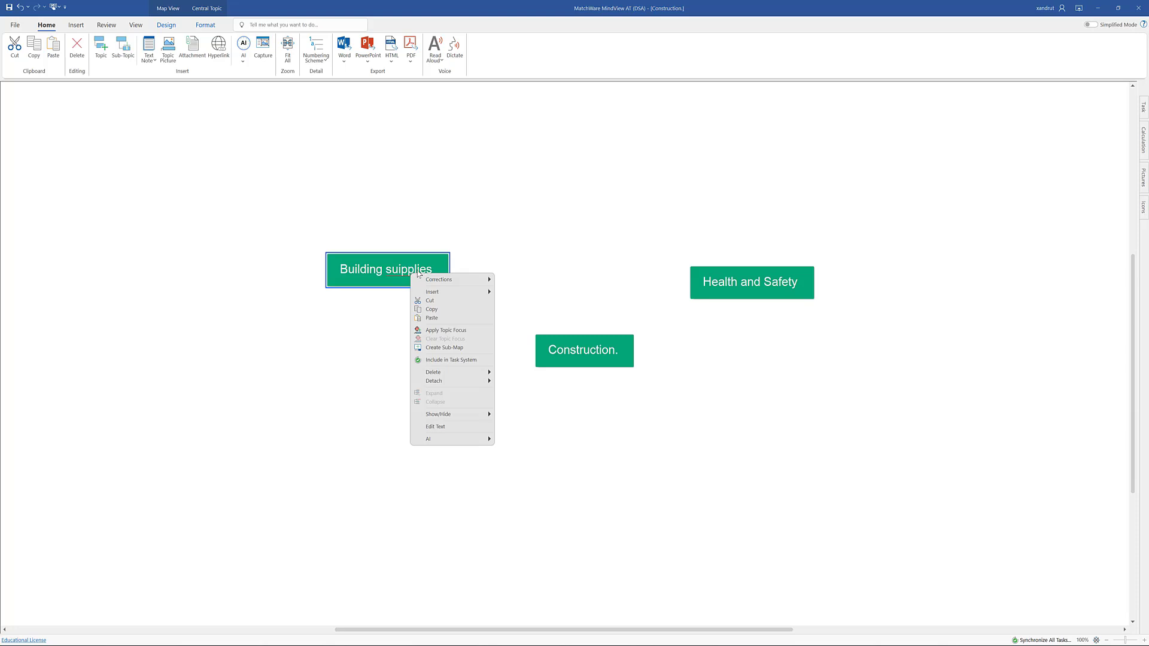
pyautogui.moveTo(434, 280)
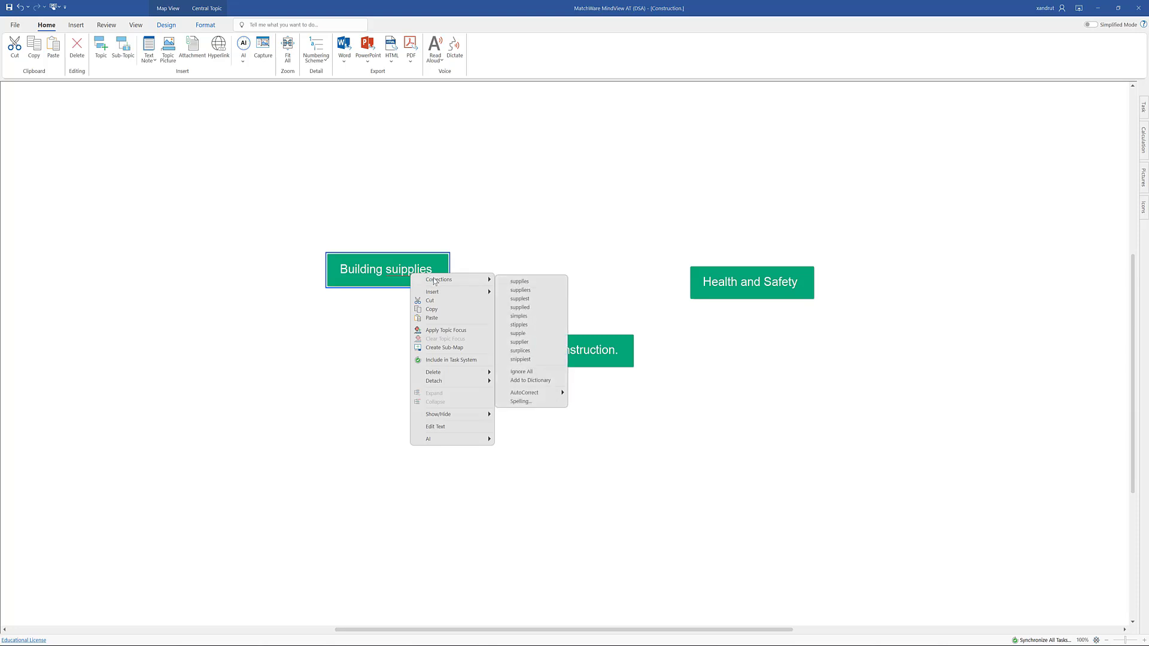
pyautogui.click(513, 282)
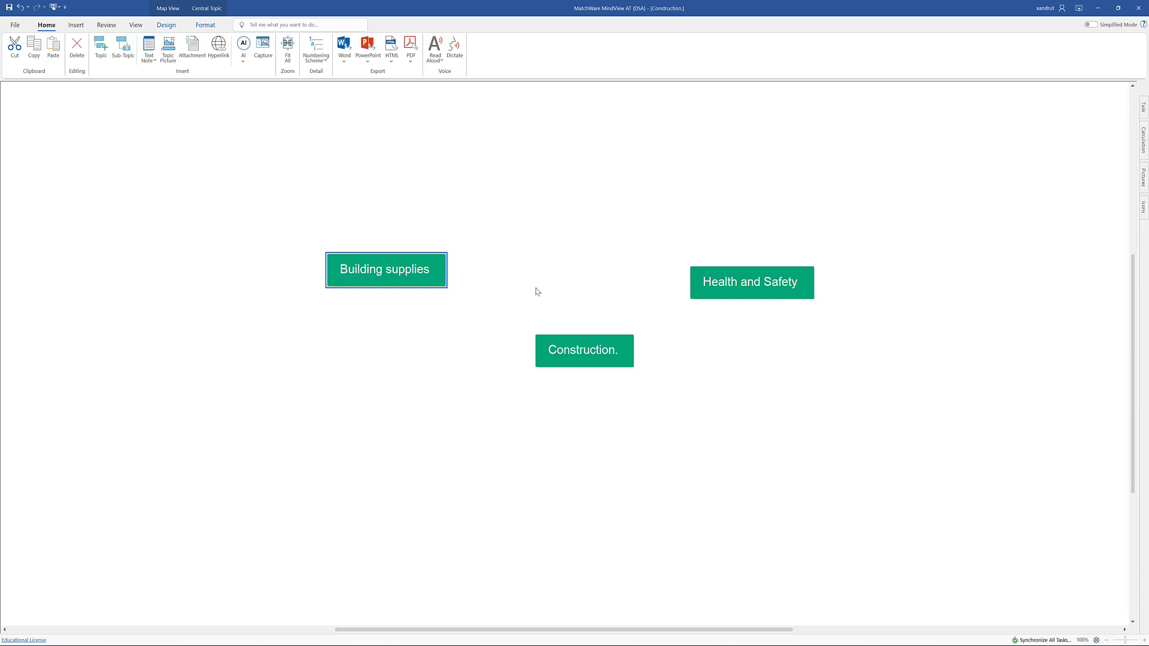
# Attach the floating Health and Safety and Building supplies topics to the Construction central topic as branches.
pyautogui.moveTo(761, 288)
pyautogui.mouseDown()
pyautogui.moveTo(748, 304)
pyautogui.moveTo(599, 348)
pyautogui.mouseUp()
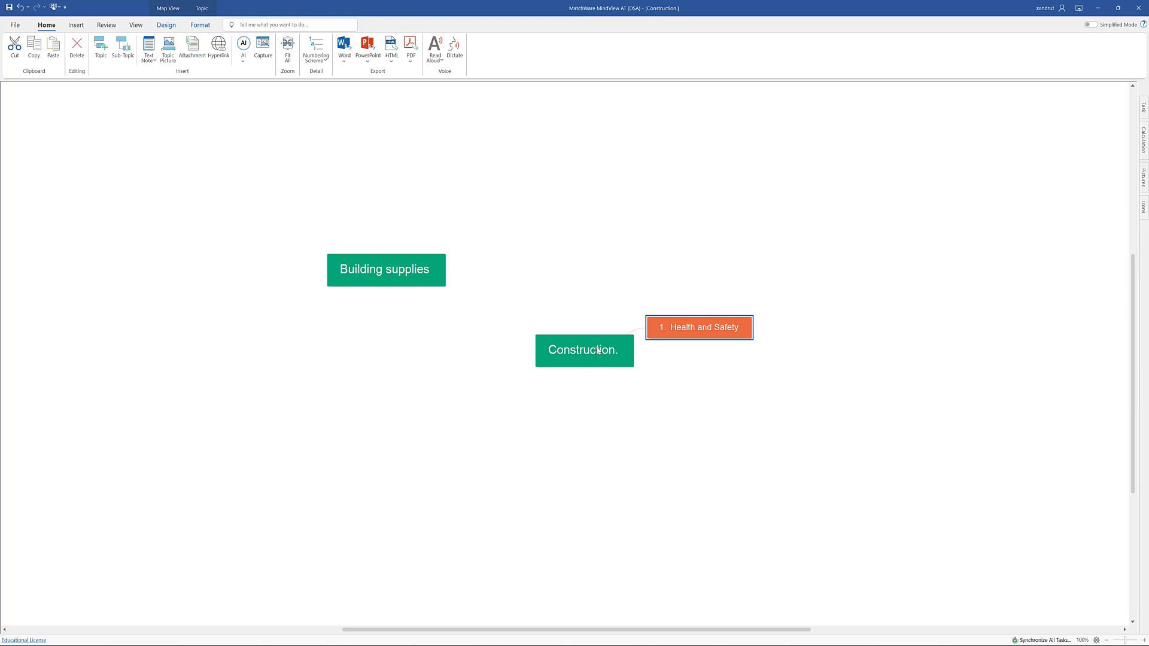
pyautogui.moveTo(397, 278); pyautogui.dragTo(576, 348)
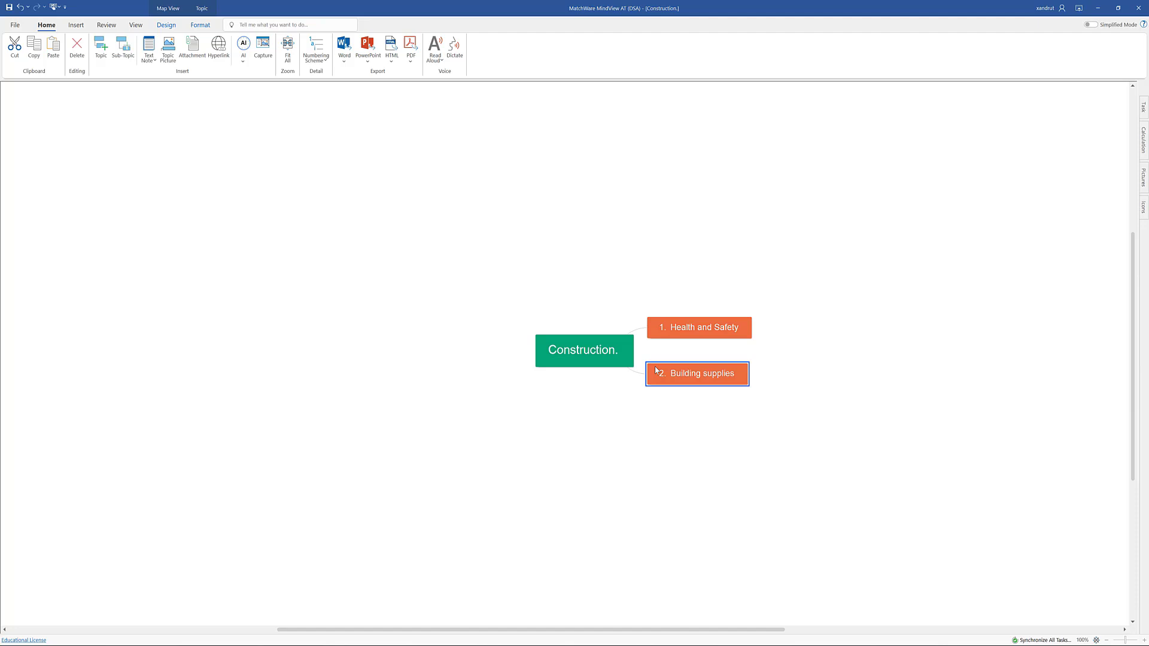
# Remove the numbering scheme from the map's topics and reapply the 1, 1.1, 1.1.1 scheme.
pyautogui.click(662, 329)
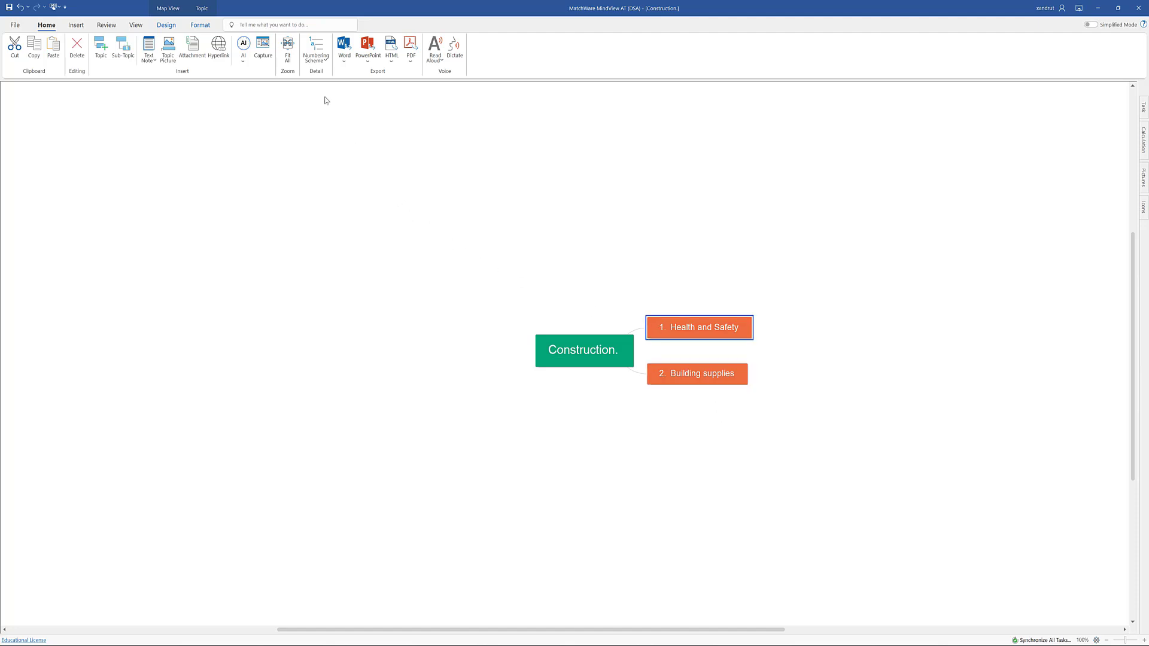
pyautogui.click(320, 64)
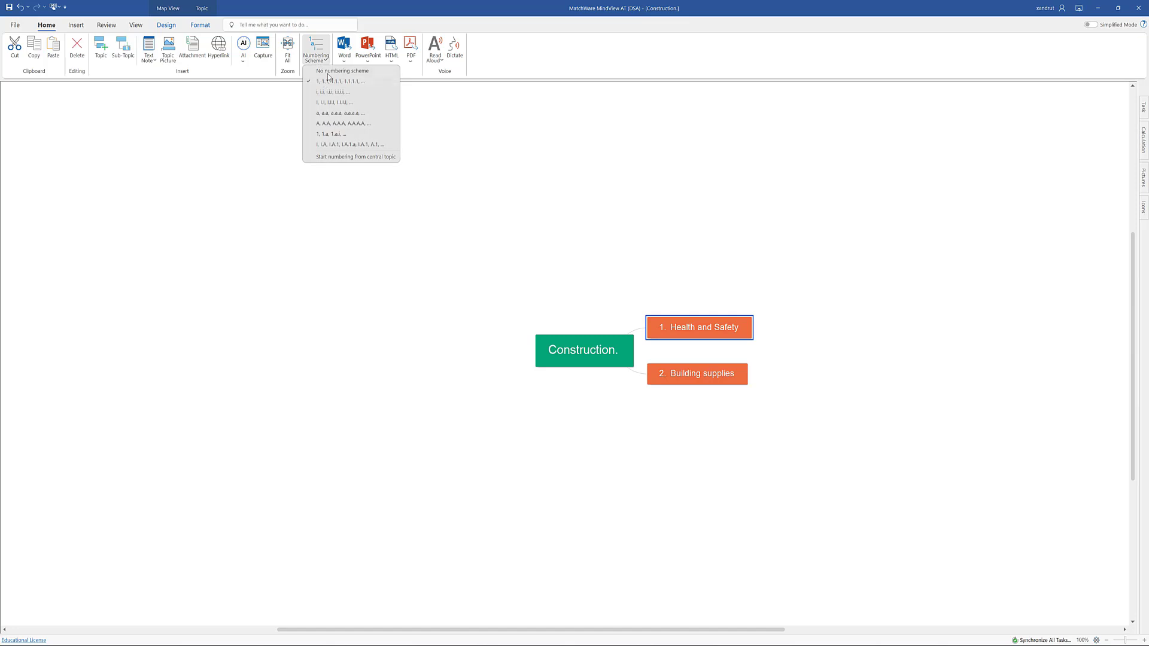
pyautogui.click(328, 72)
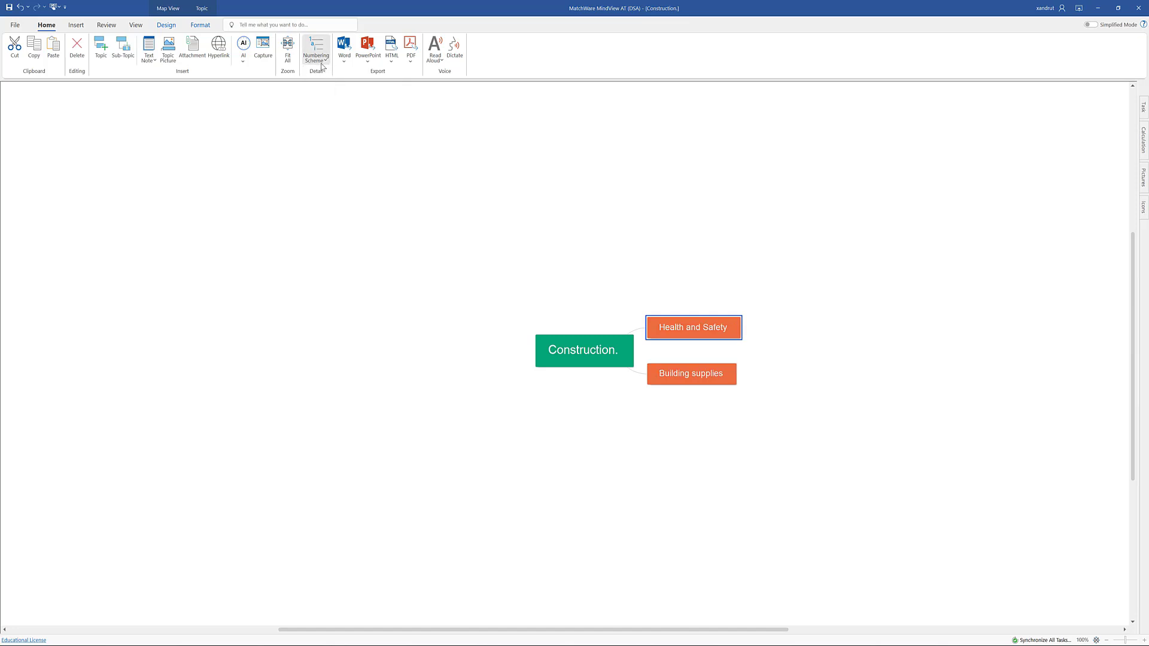
pyautogui.click(322, 63)
pyautogui.click(322, 81)
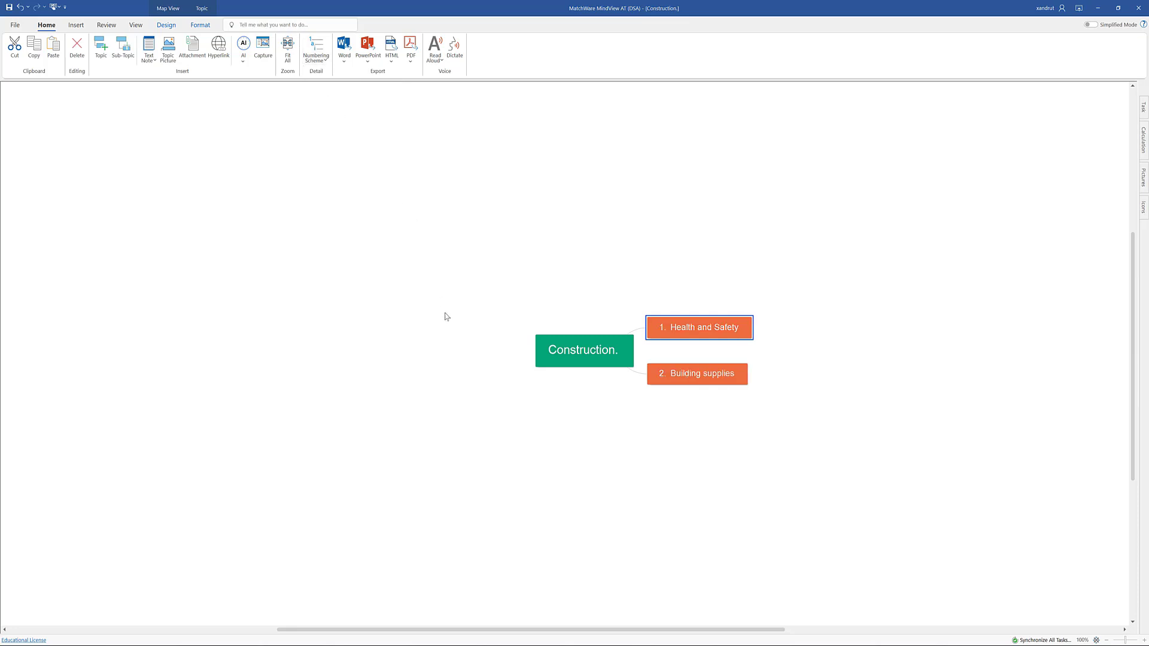
# Generate AI Brainstorm topics for the Health and Safety branch.
pyautogui.click(713, 329)
pyautogui.click(243, 59)
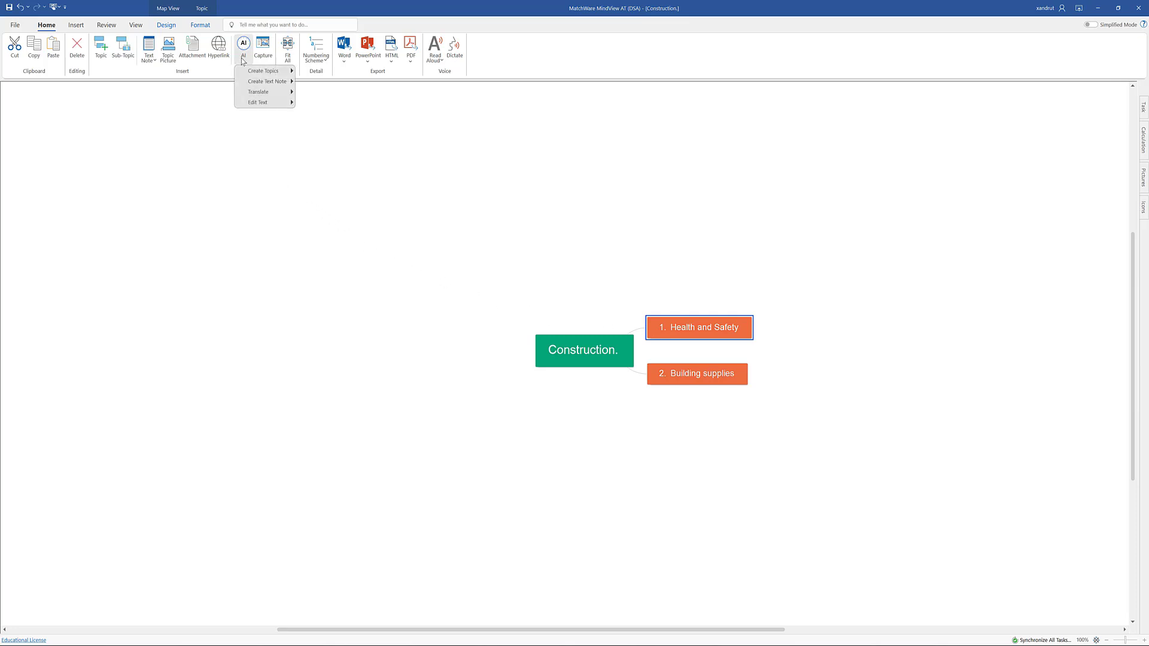
pyautogui.moveTo(253, 74)
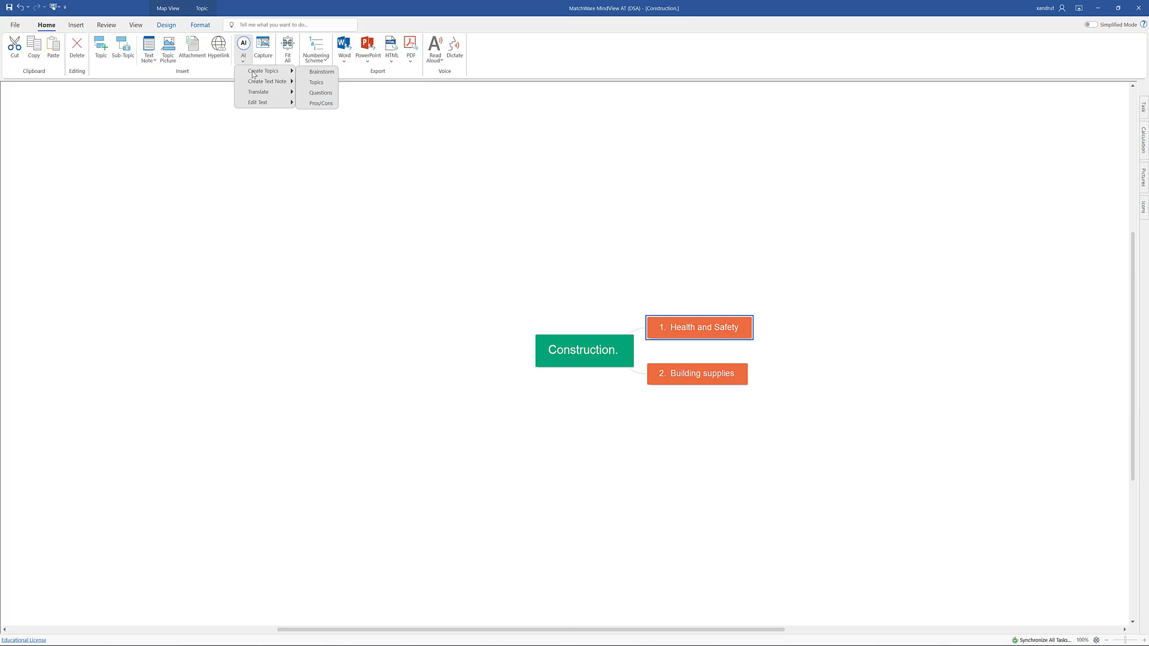
pyautogui.click(321, 72)
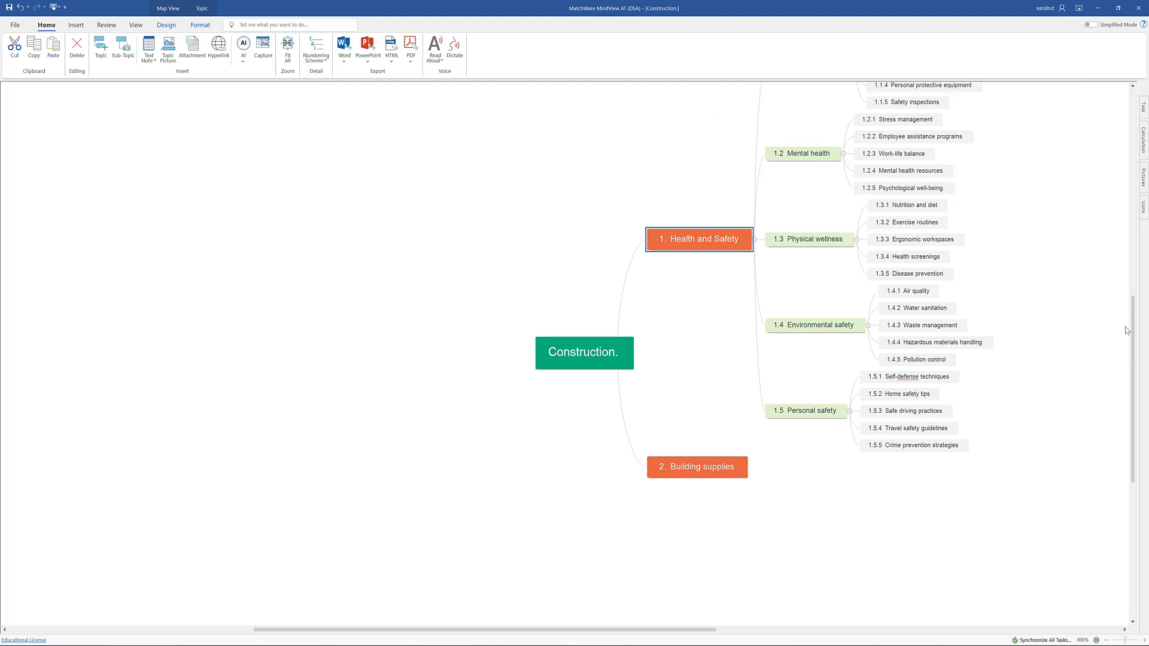
# Delete all five sub-topics under Workplace safety, from Hazard identification to Safety inspections.
pyautogui.moveTo(1133, 329); pyautogui.dragTo(1126, 284)
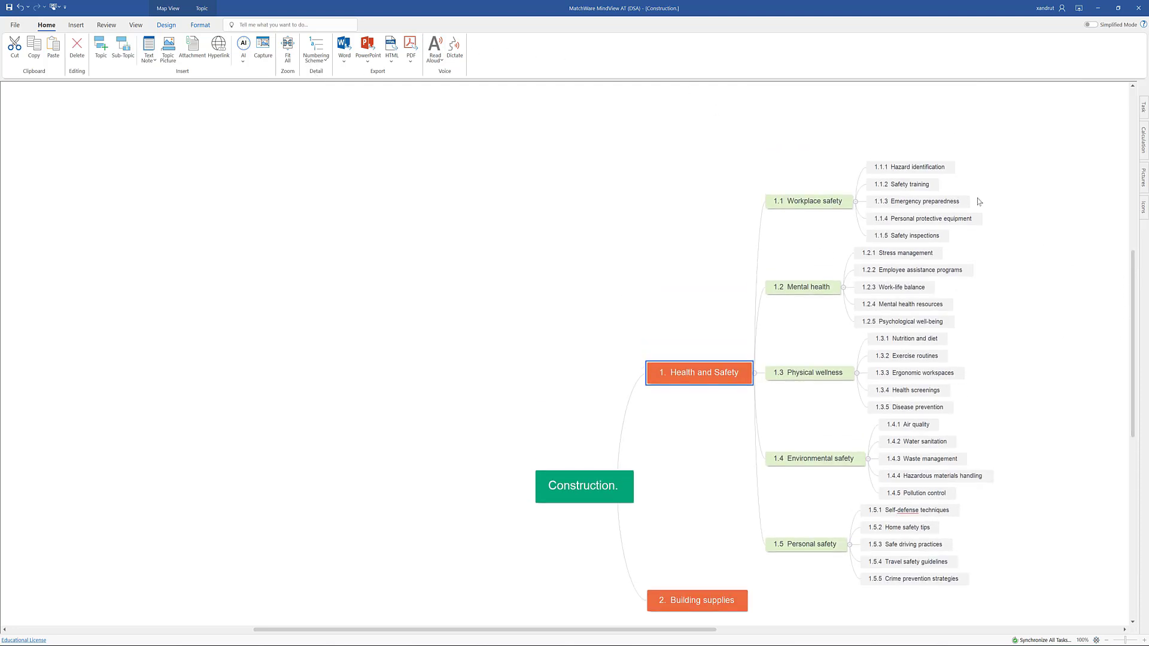
pyautogui.moveTo(922, 133); pyautogui.dragTo(963, 244)
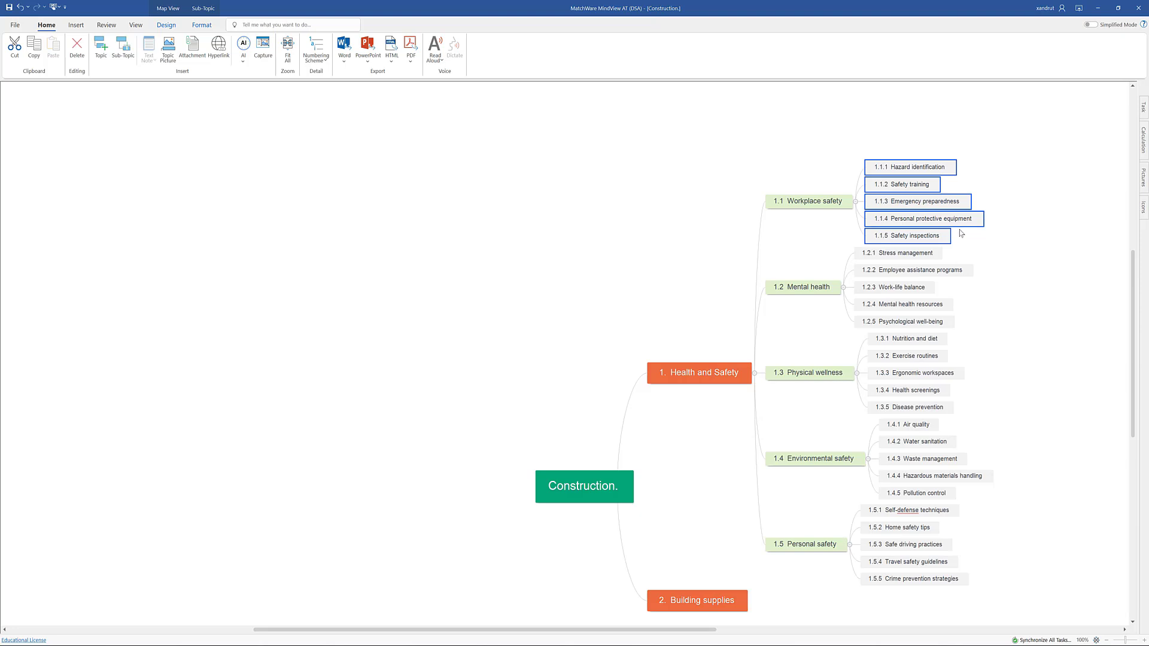
pyautogui.press('Delete')
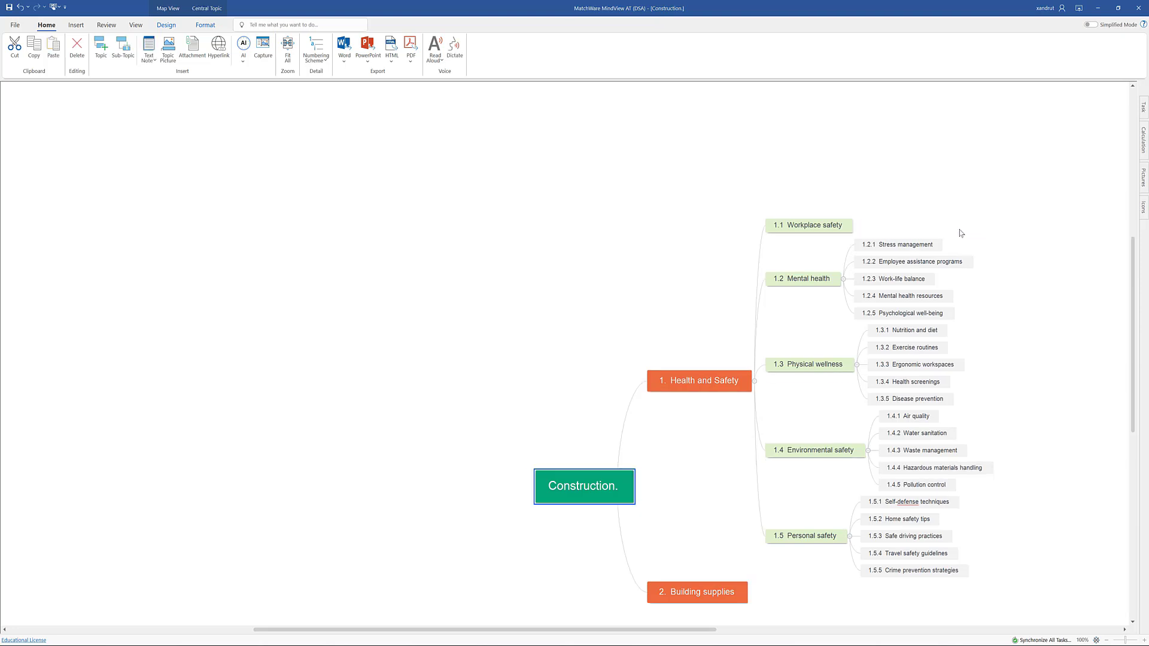
# Generate AI Questions as sub-topics of Stress management under Mental health.
pyautogui.click(891, 248)
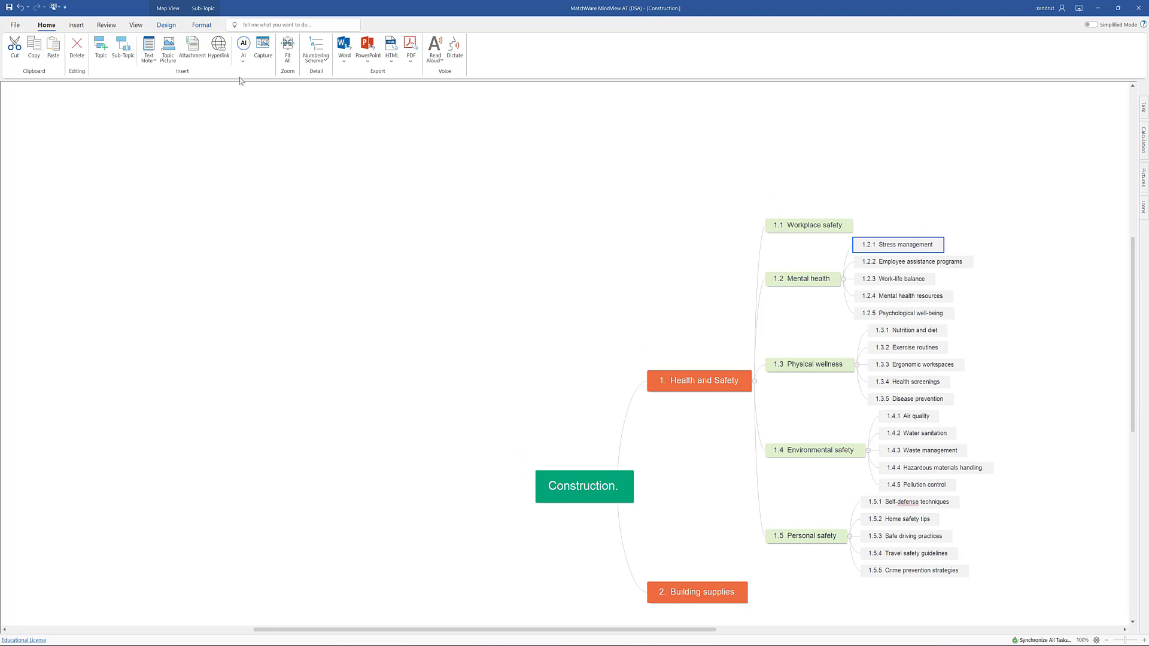
pyautogui.click(243, 57)
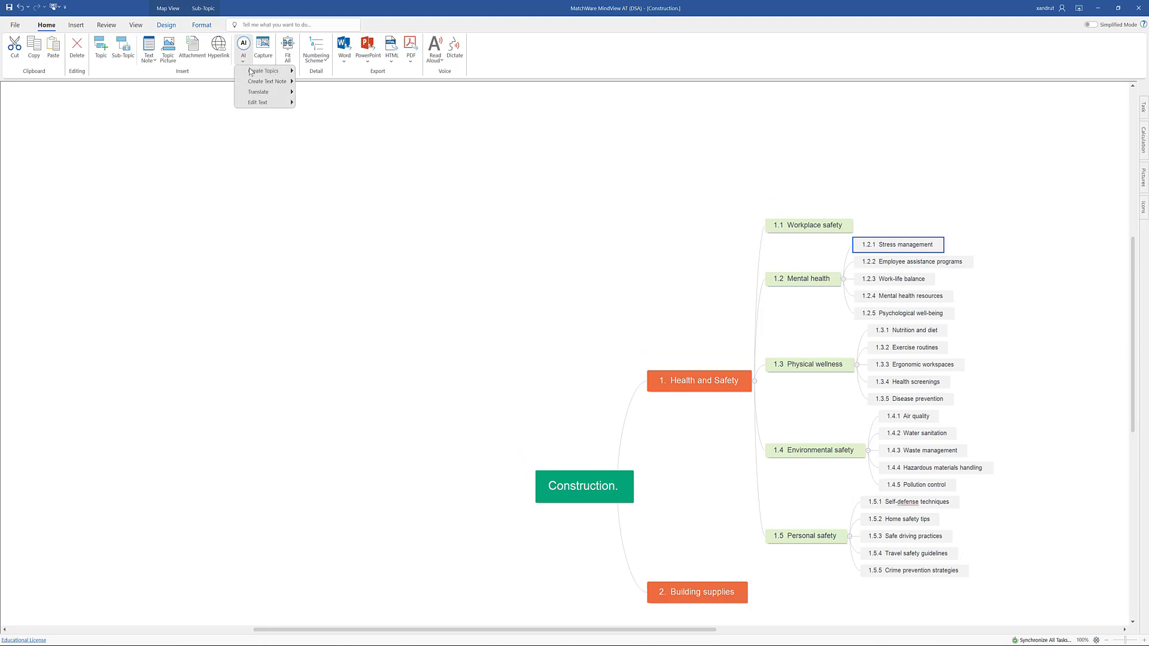
pyautogui.moveTo(252, 72)
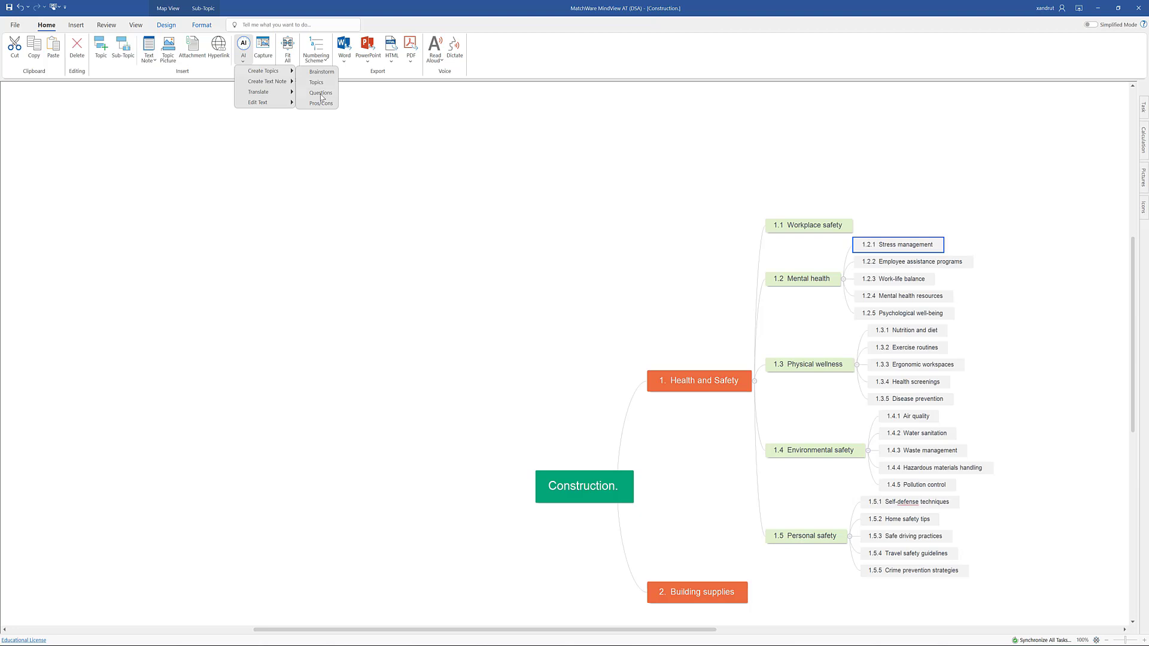
pyautogui.click(321, 94)
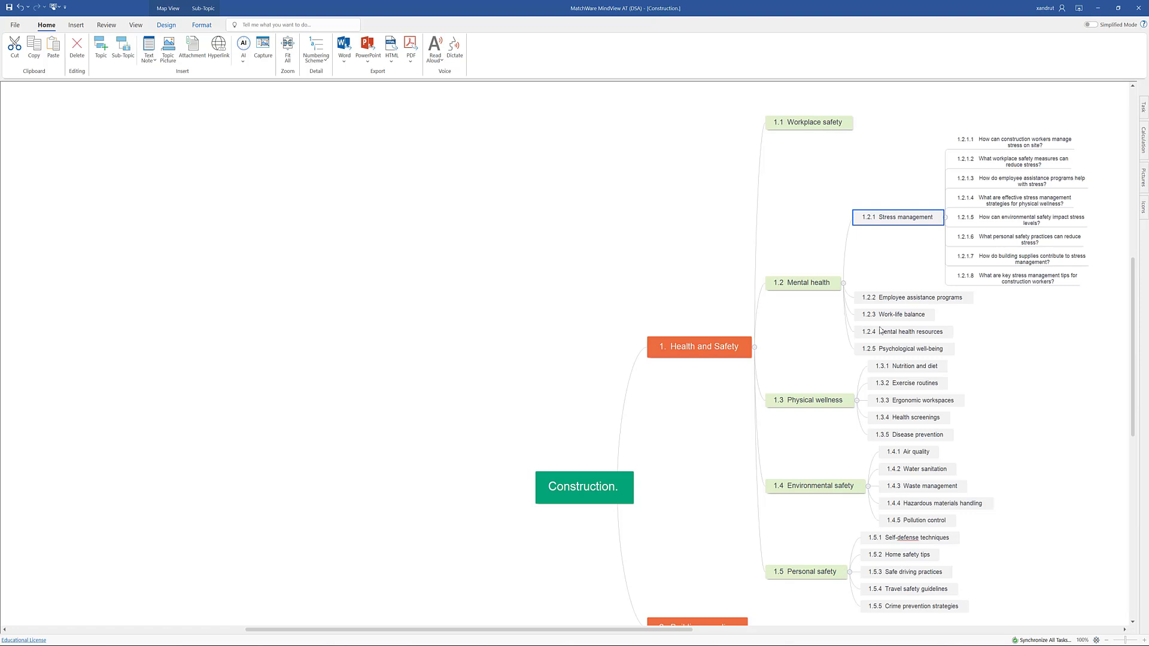
# Add a sub-topic reading "Really useful" to Employee assistance programs under Mental health.
pyautogui.click(968, 299)
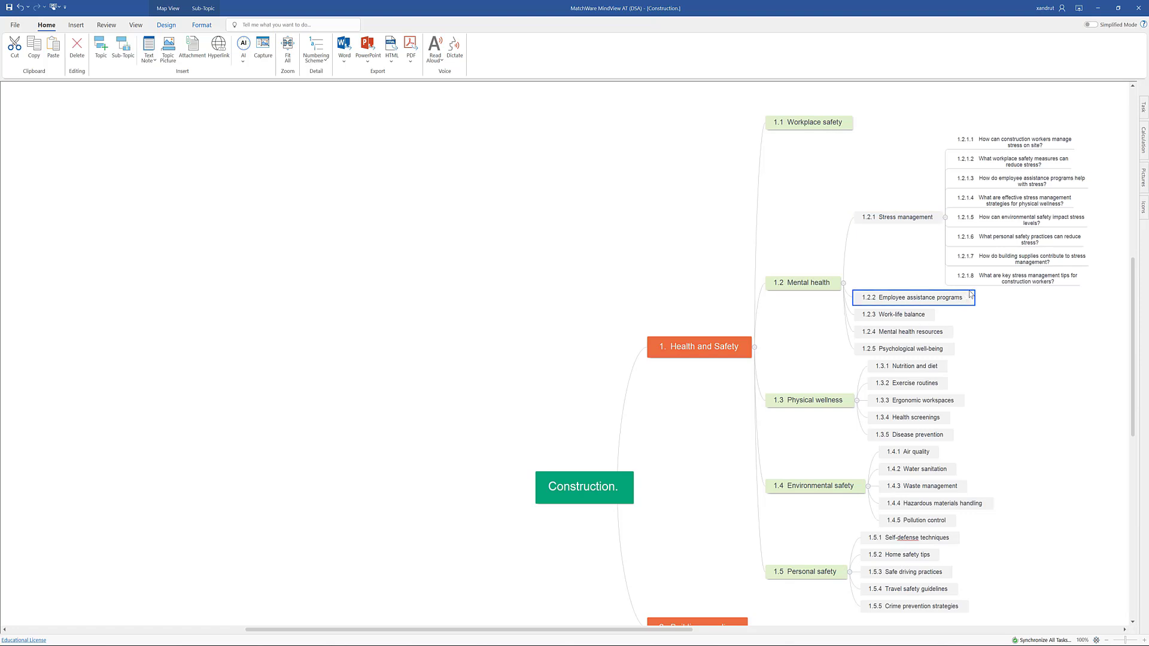
pyautogui.press('Insert')
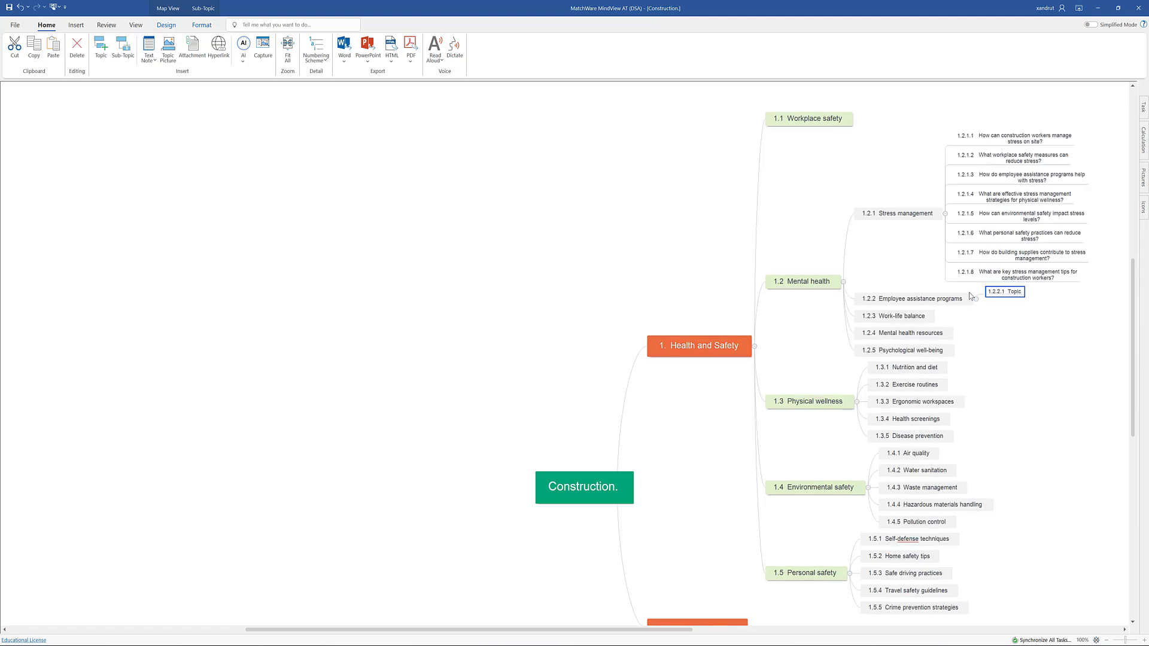
pyautogui.click(1016, 294)
pyautogui.write('really')
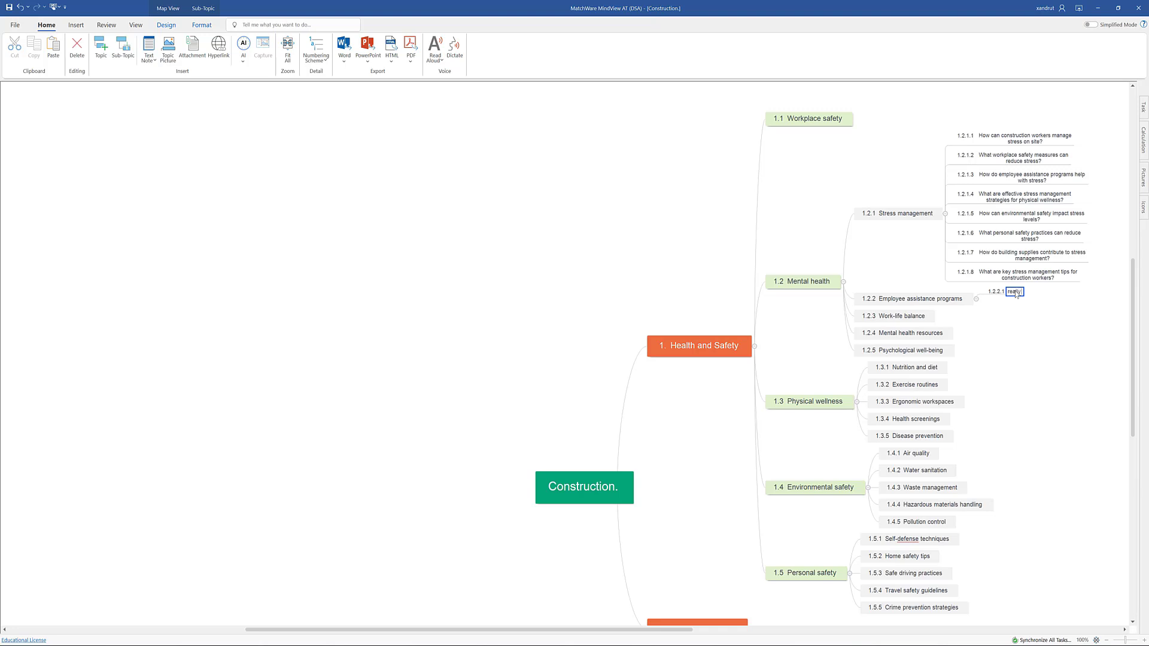
pyautogui.write(' useful')
pyautogui.click(1026, 328)
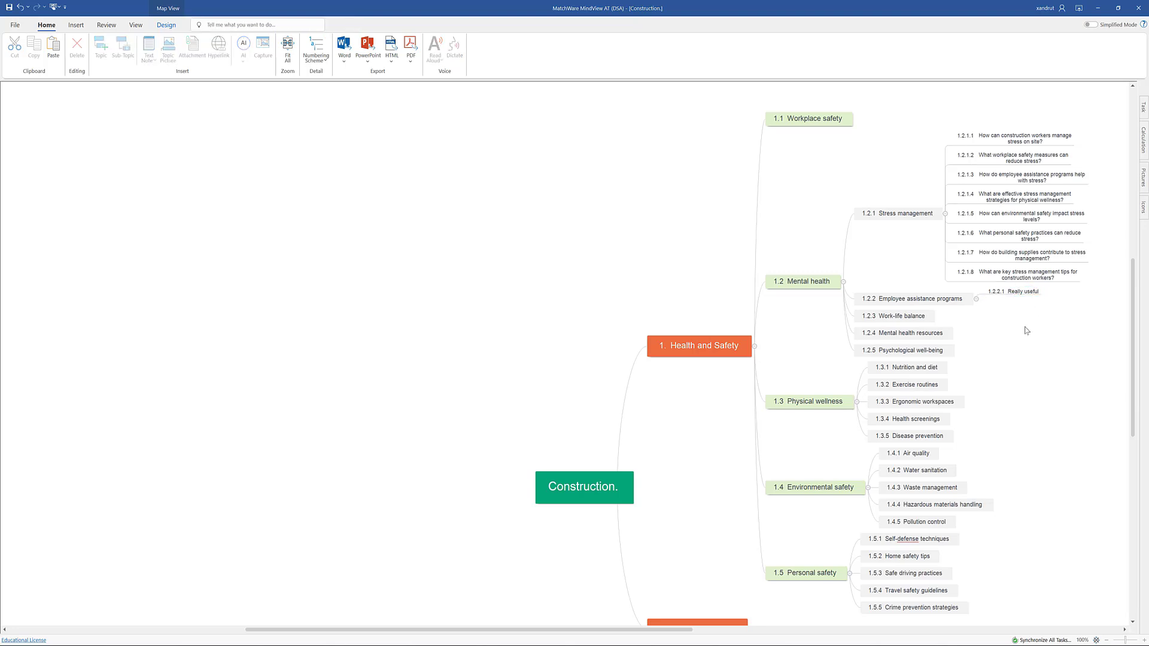
# Attach a text note reading "Add data" to the Really useful sub-topic, close the note editor and reopen the note from the topic.
pyautogui.click(1020, 294)
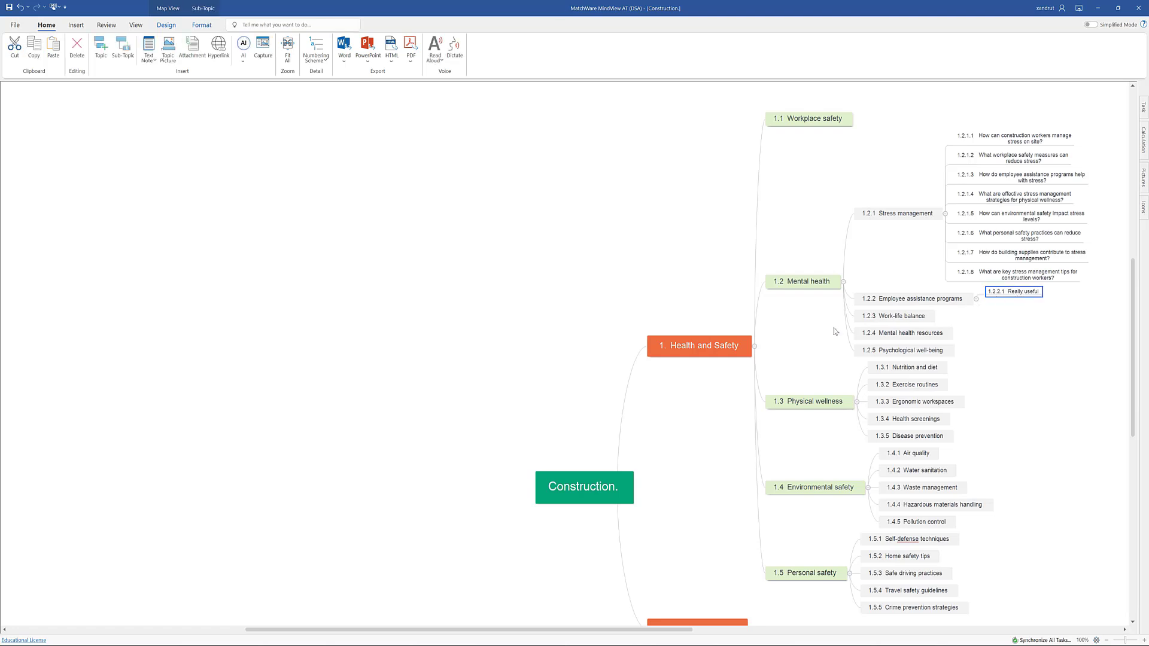
pyautogui.click(149, 48)
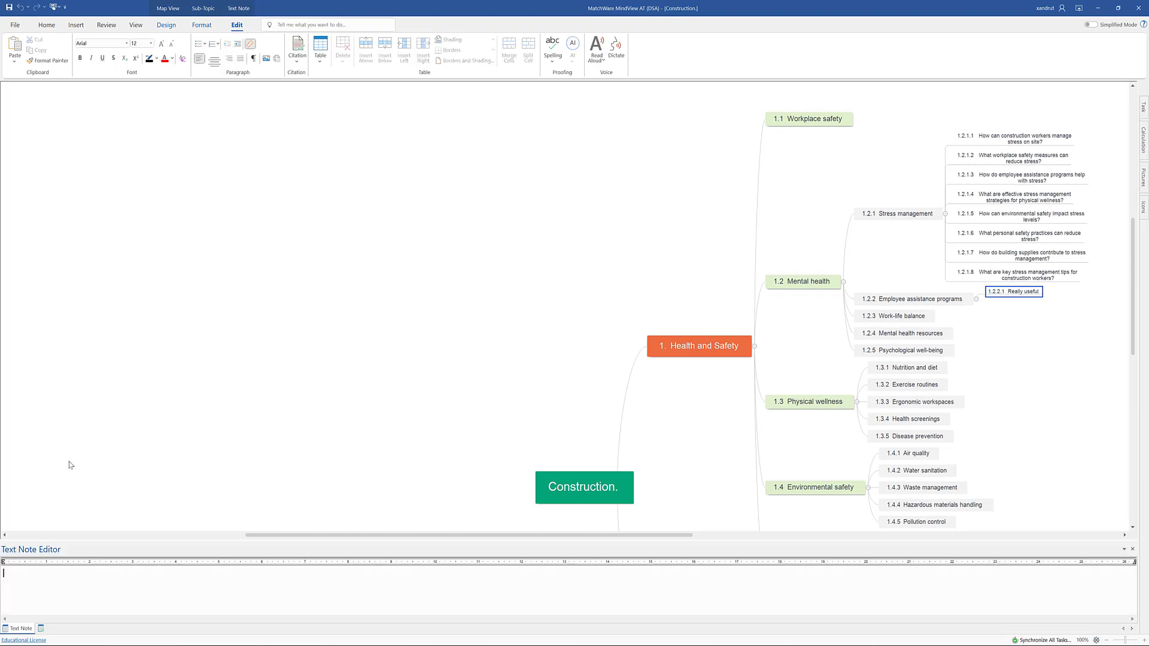
pyautogui.write('Add data')
pyautogui.click(1132, 549)
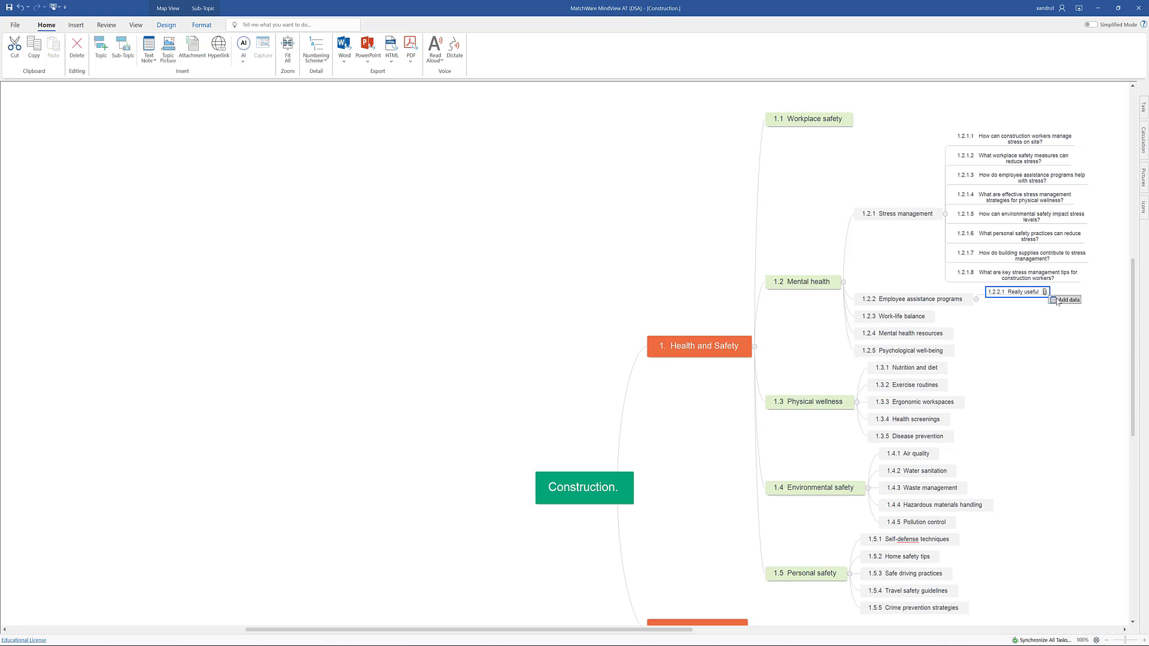
pyautogui.click(1058, 302)
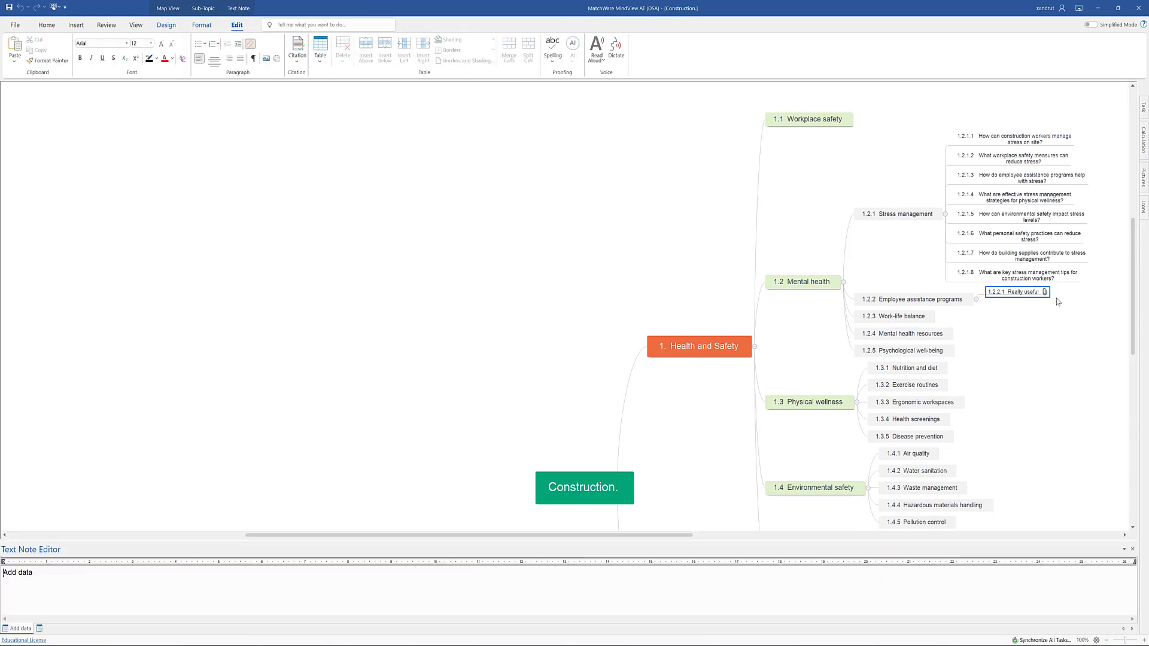
# Close the note editor and give question 1.2.1.1 a start date of 01/10/2024 and due date of 16/10/2024, with both times enabled.
pyautogui.click(1134, 550)
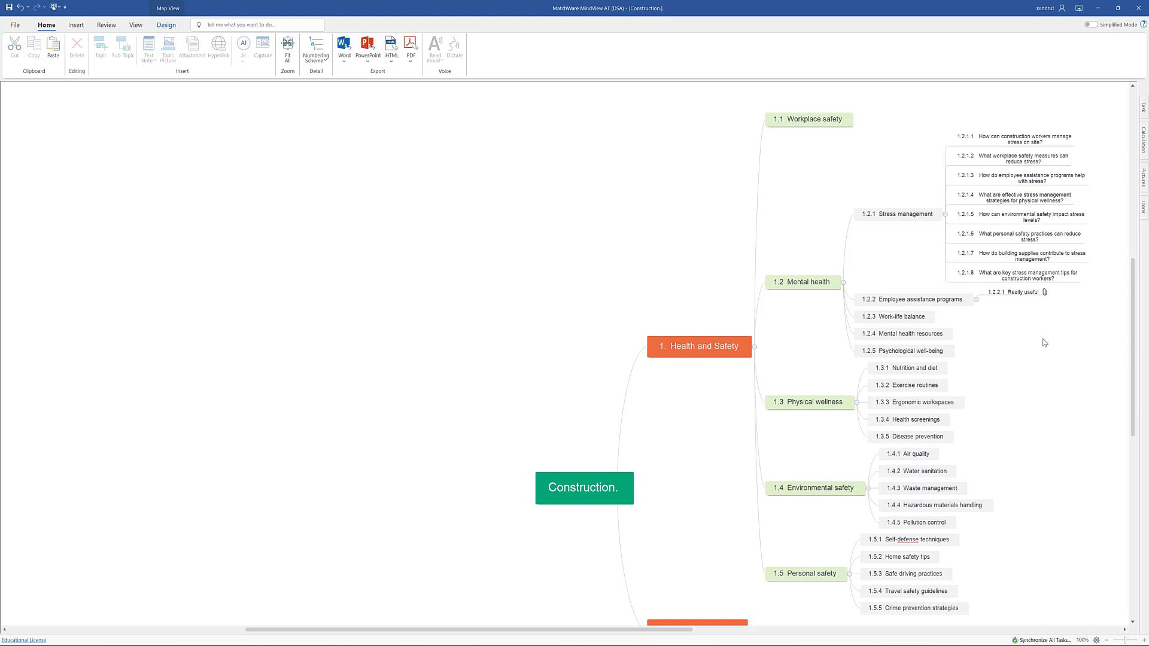
pyautogui.click(1012, 142)
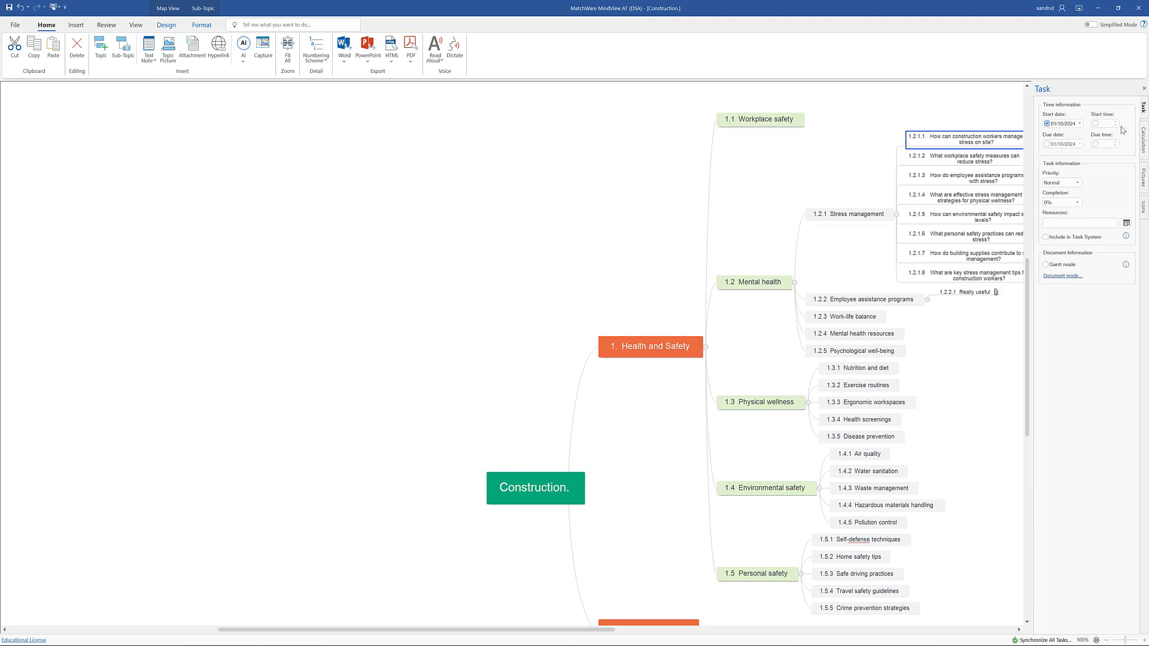
pyautogui.click(1095, 124)
pyautogui.click(1047, 144)
pyautogui.click(1081, 147)
pyautogui.click(1034, 193)
pyautogui.click(1096, 144)
# Set the priority of question 1.2.1.1 to High and its completion to 90%.
pyautogui.click(1067, 183)
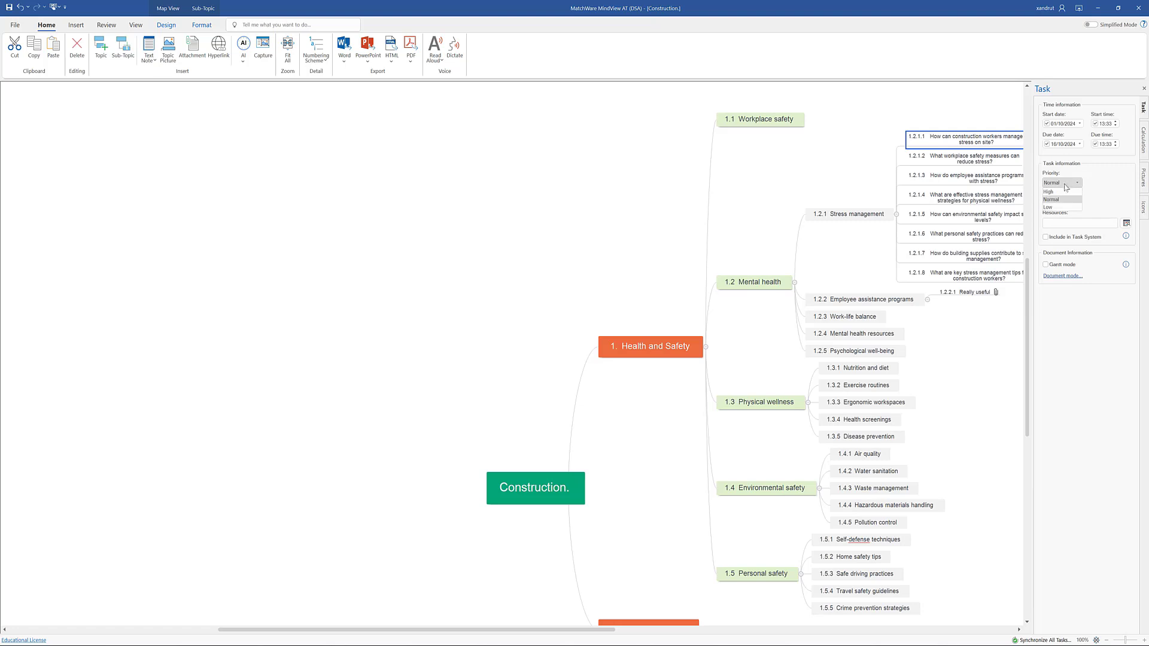
pyautogui.click(1062, 196)
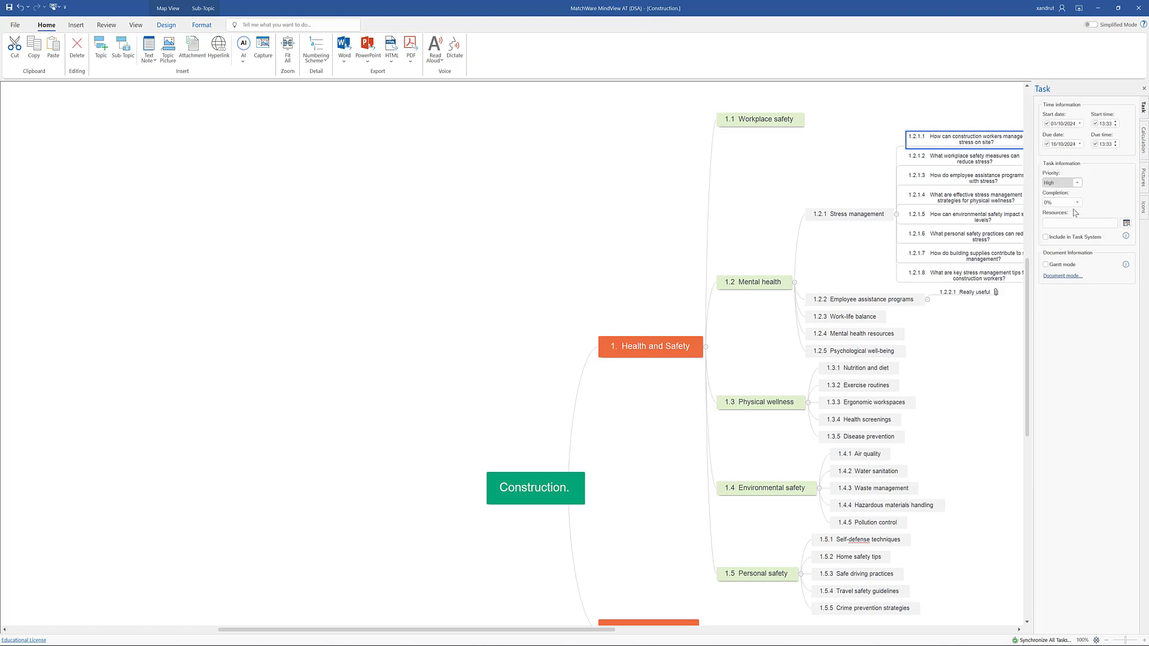
pyautogui.click(1073, 203)
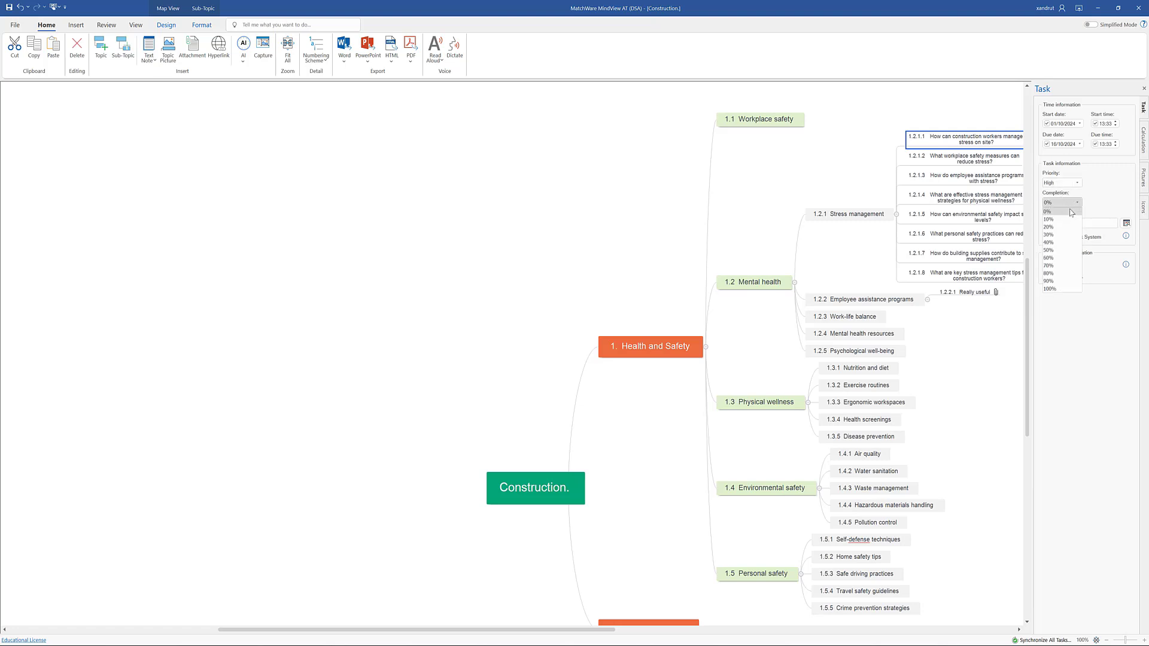
pyautogui.click(1061, 281)
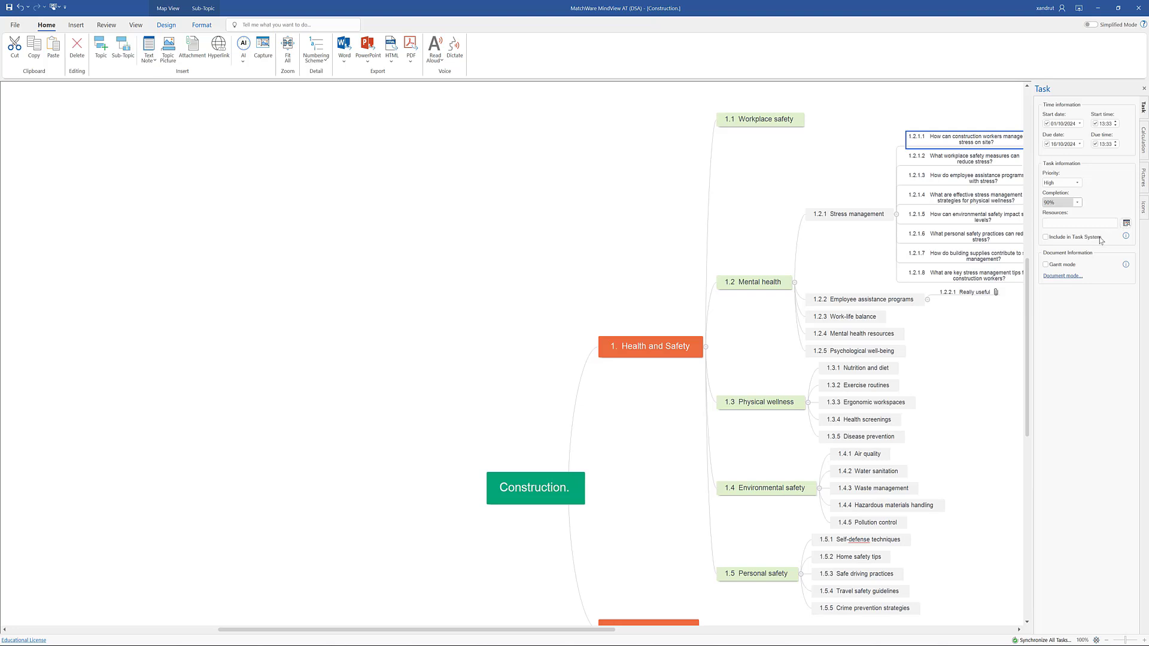
# Turn on Gantt mode for the document, accepting conversion to a project plan, and switch to the Gantt view.
pyautogui.click(1046, 265)
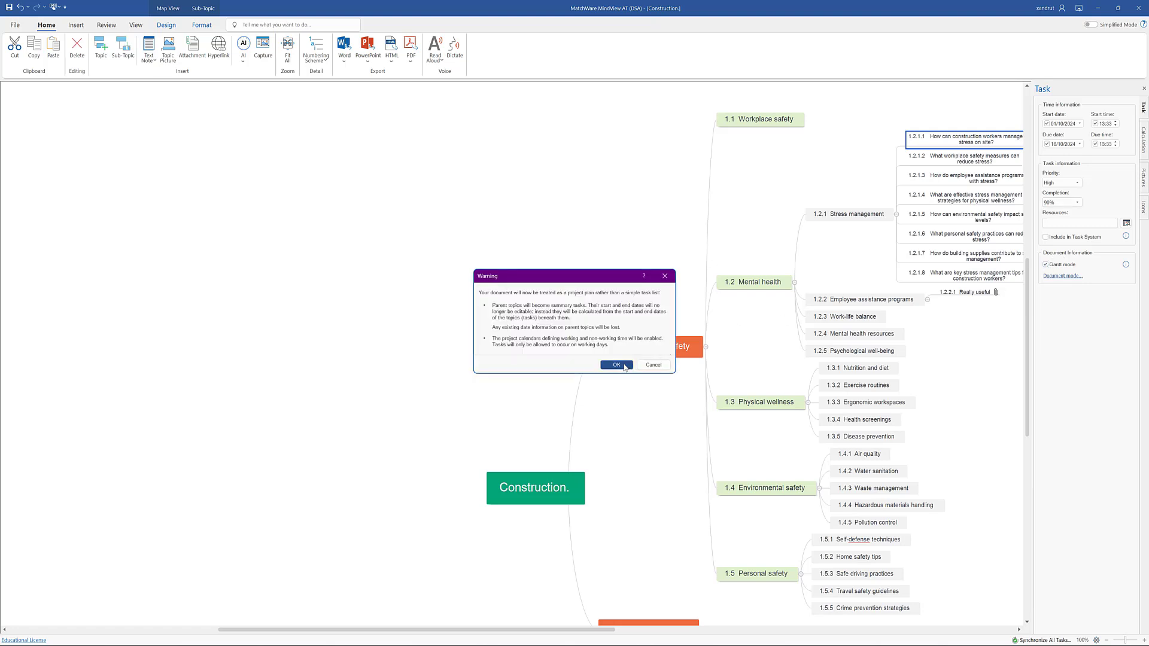
pyautogui.click(631, 365)
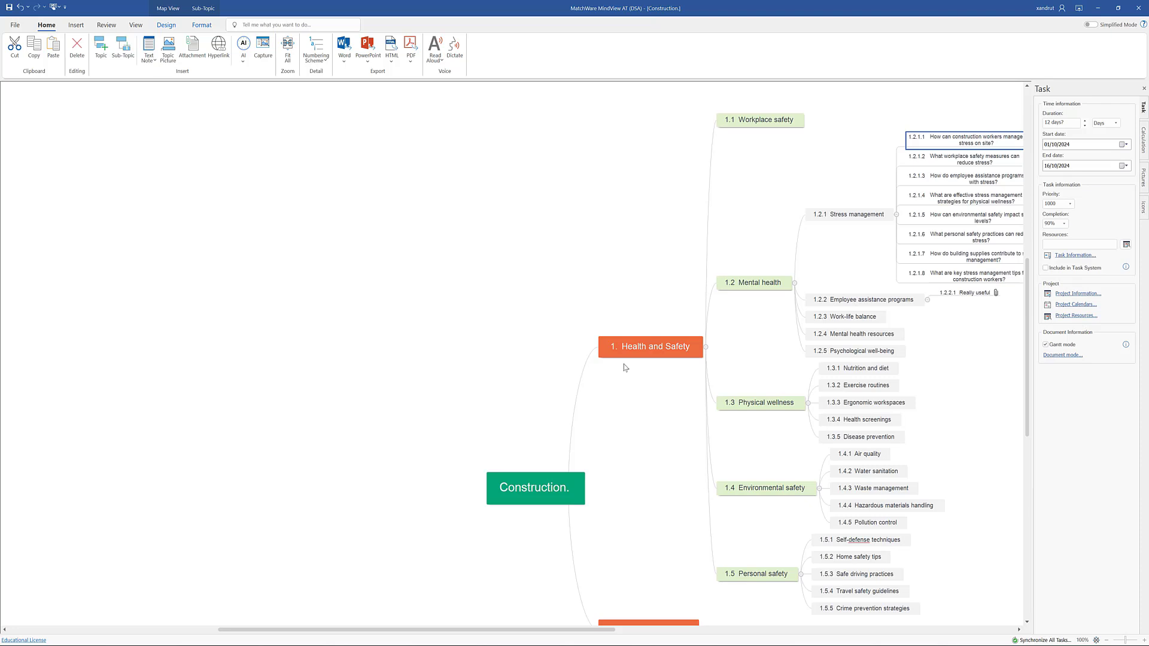
pyautogui.click(135, 25)
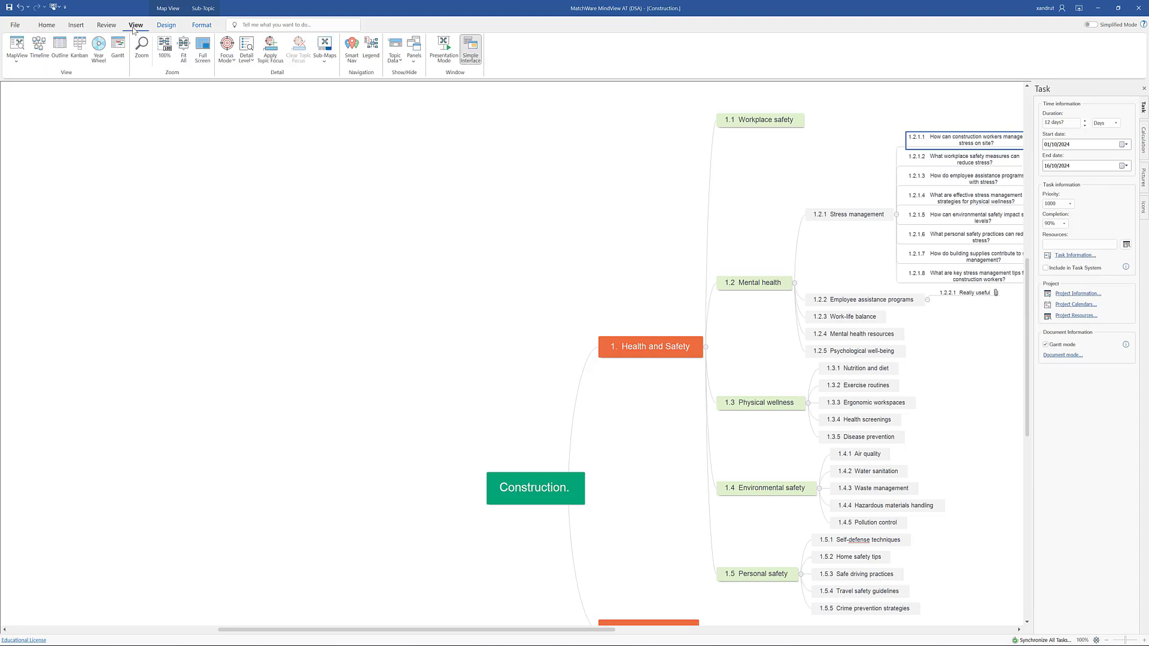
pyautogui.click(115, 46)
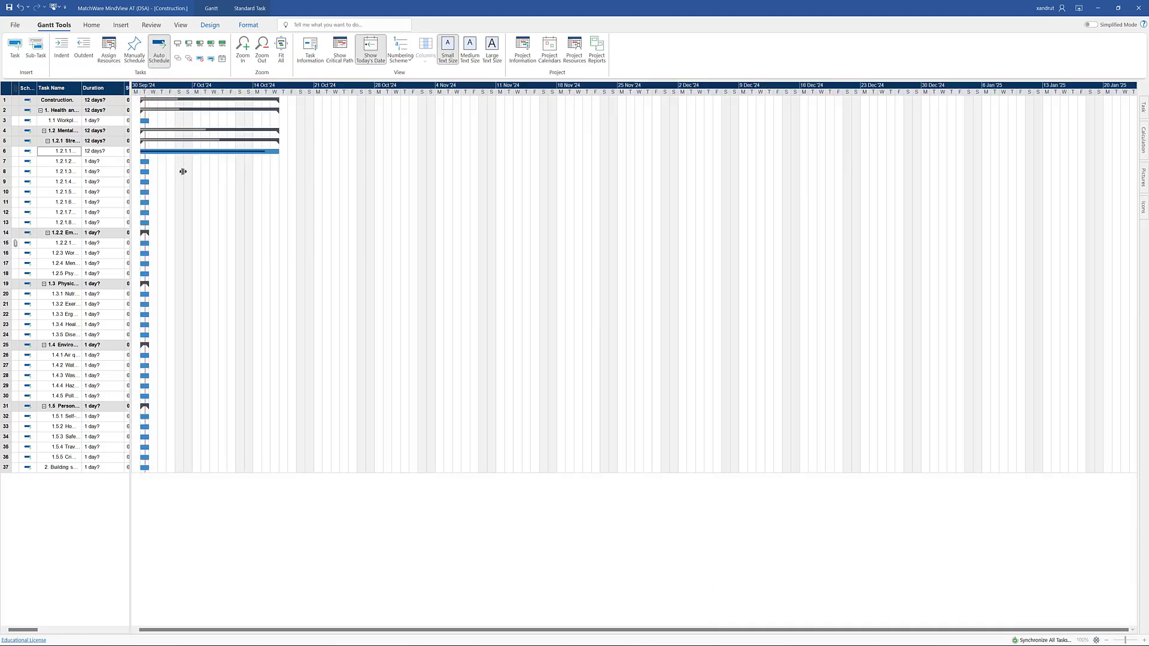
# Set the duration of task 1.1 Workplace safety to 5 days and move its bar to start on 16/10/2024.
pyautogui.moveTo(183, 172); pyautogui.dragTo(300, 180)
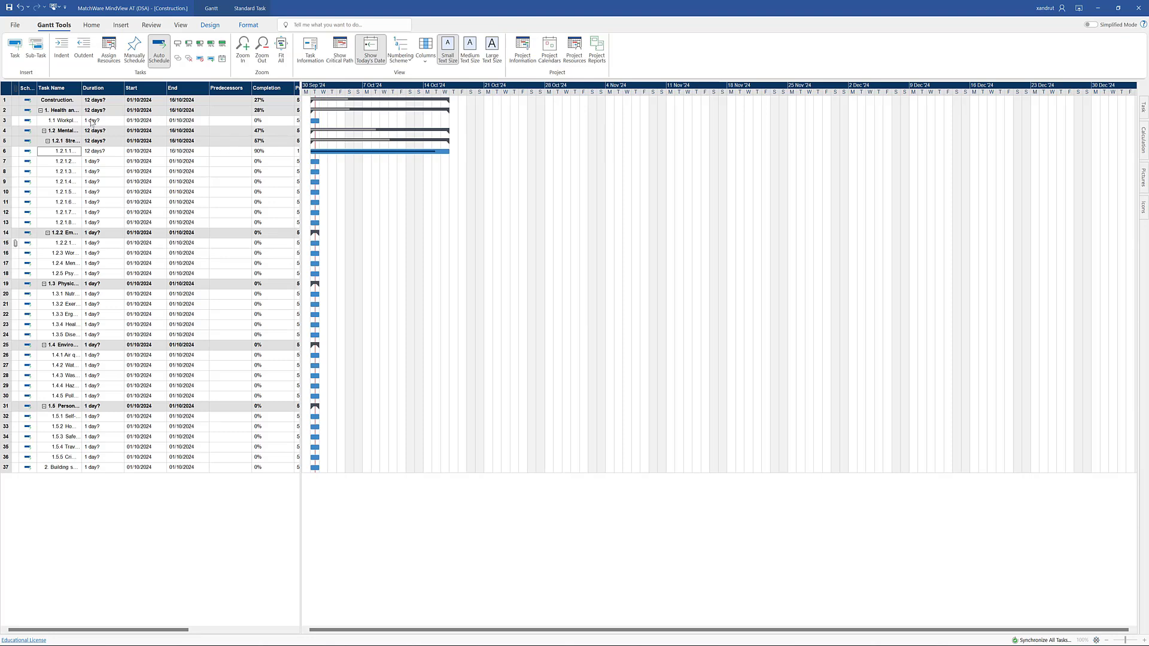
pyautogui.click(95, 122)
pyautogui.click(95, 122)
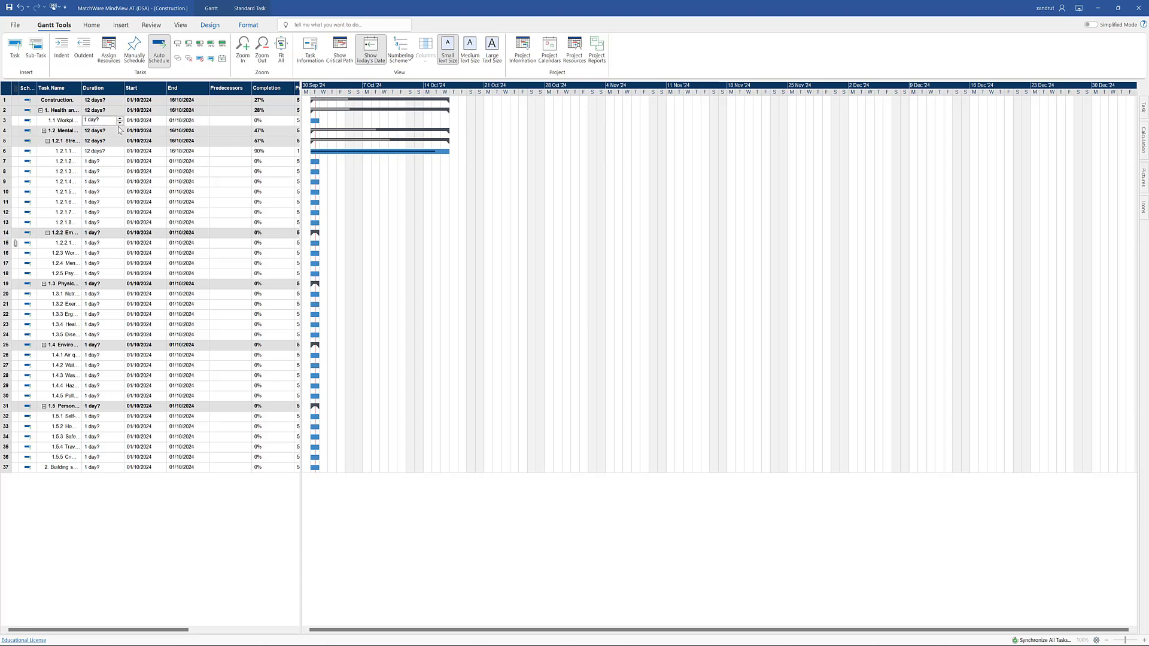
pyautogui.click(120, 119)
pyautogui.click(119, 119)
pyautogui.click(146, 154)
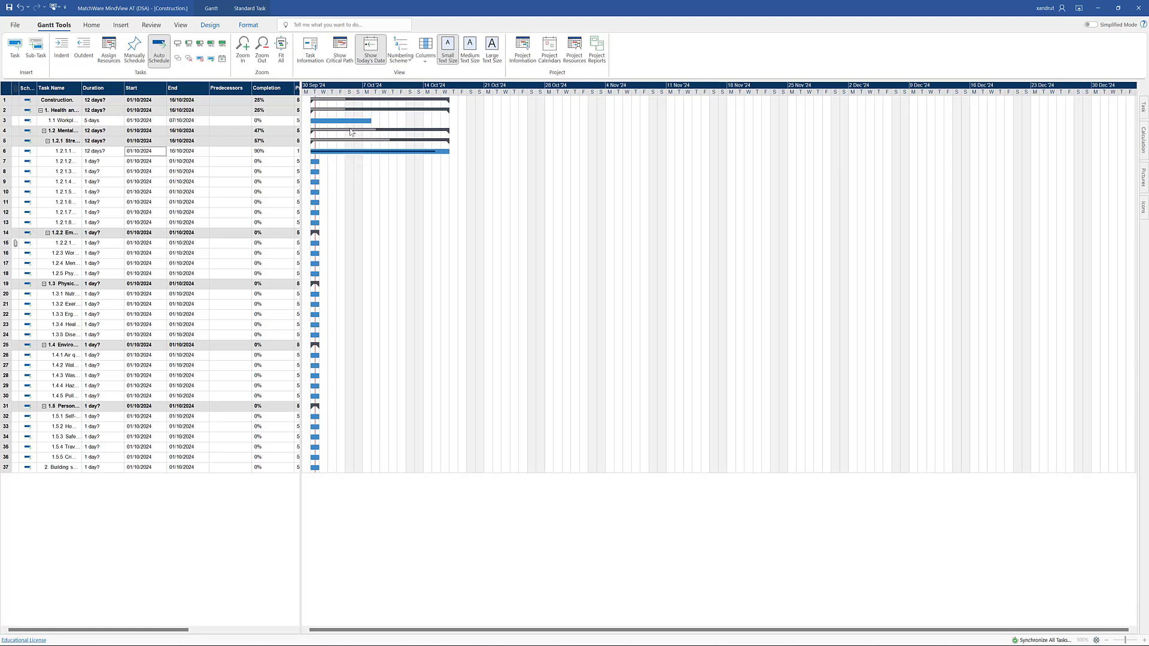
pyautogui.moveTo(352, 125); pyautogui.dragTo(481, 129)
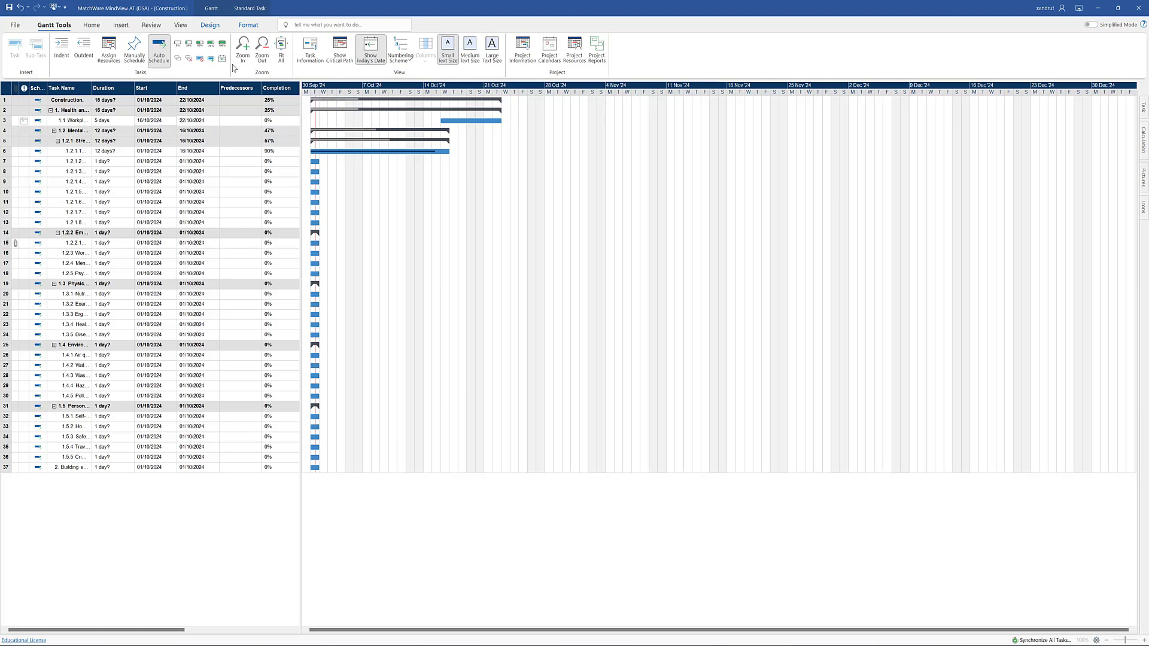
# Switch the document from the Gantt view back to the Mind Map view.
pyautogui.click(181, 26)
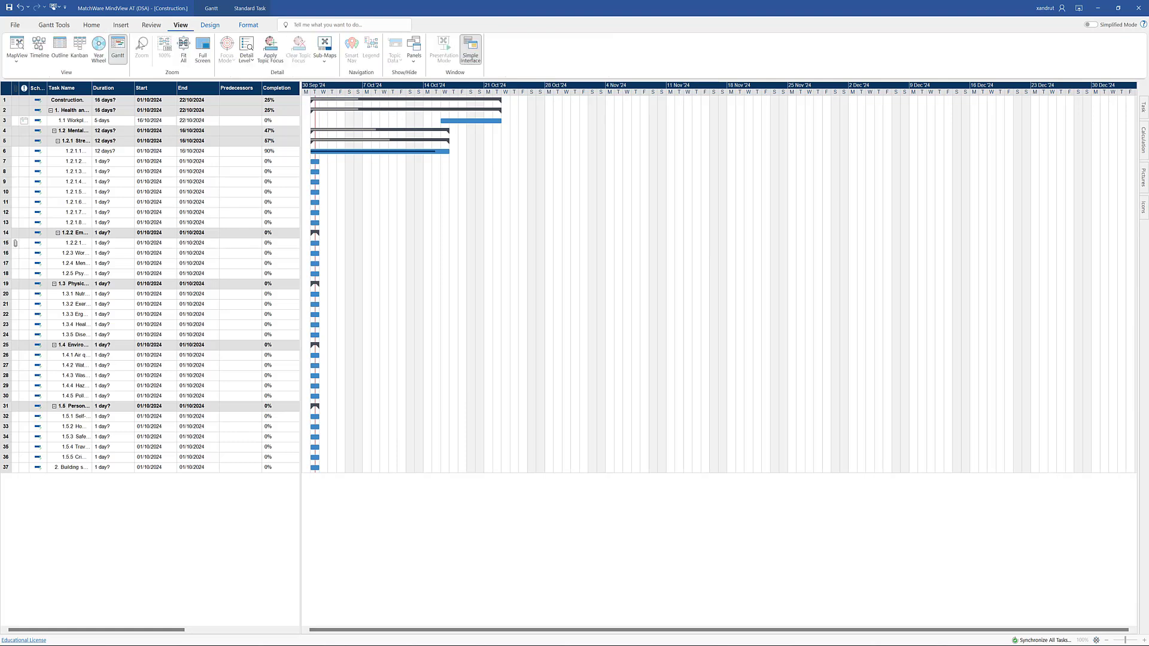
pyautogui.click(15, 45)
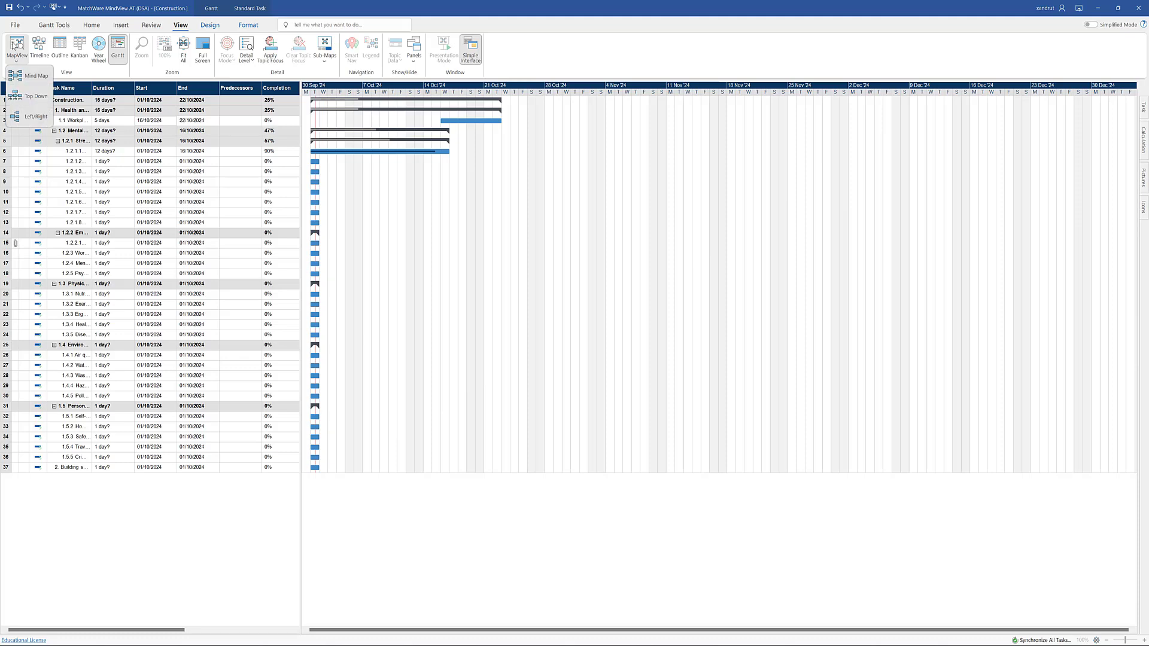
pyautogui.click(26, 78)
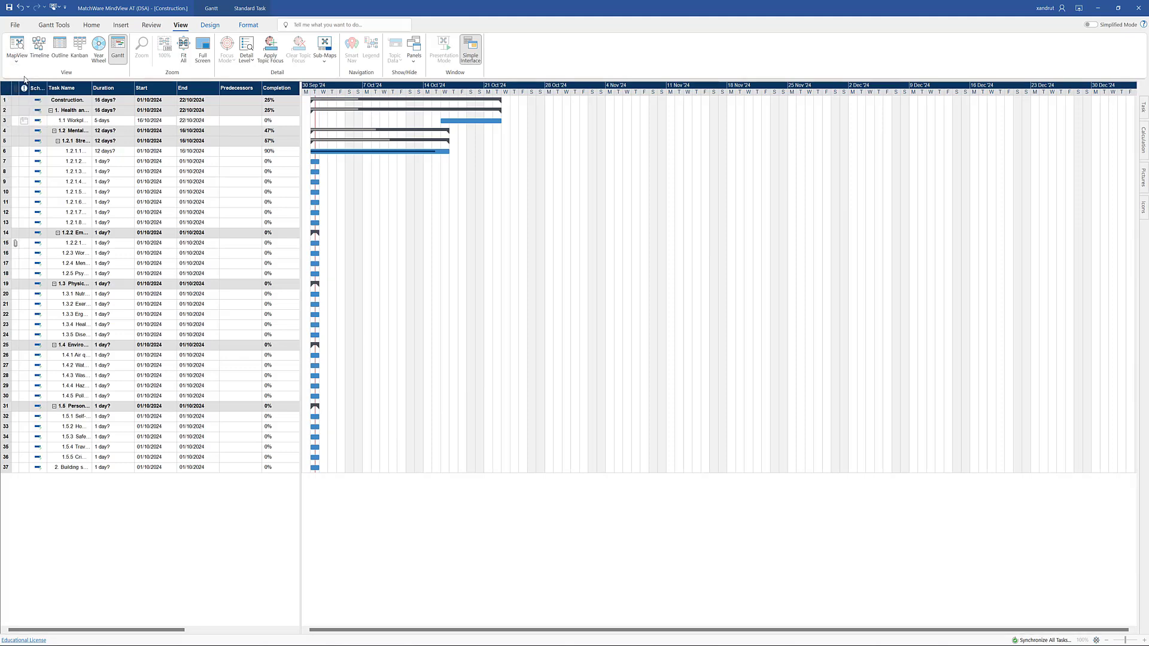